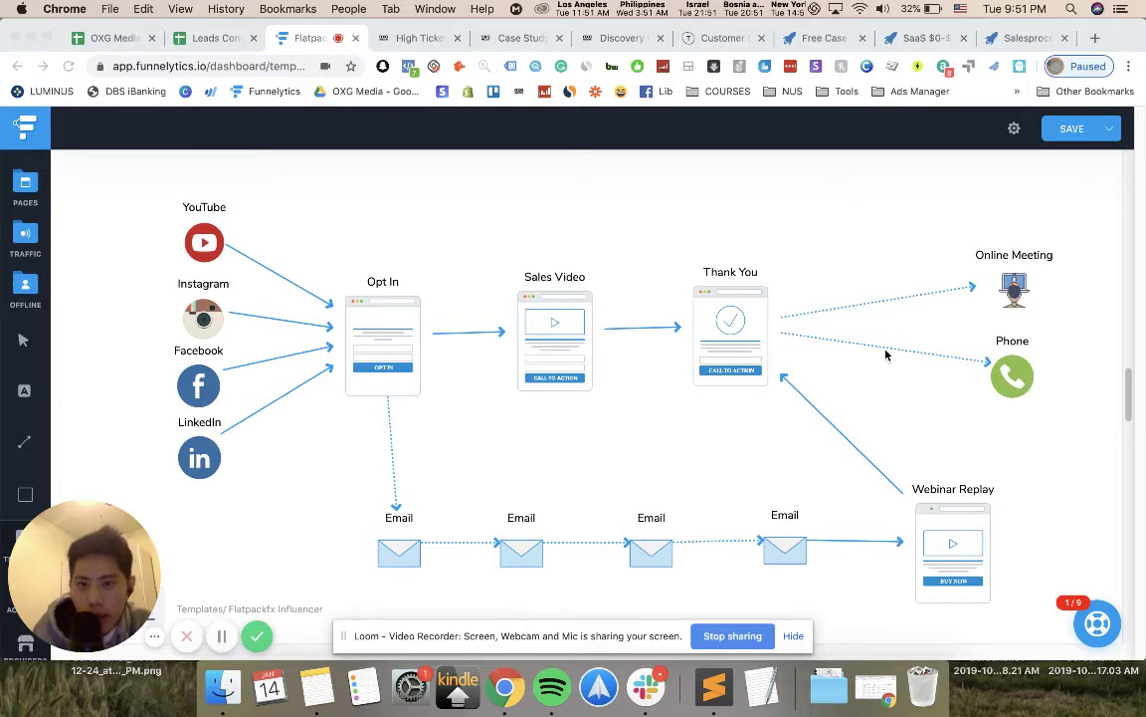
- Compare the funnel map with the high ticket opt-in page and highlight the headline from "SCALING AGGRESSIVELY" through "90 DAYS OR LESS"
left_click(418, 40)
scroll(598, 312, "up", 5)
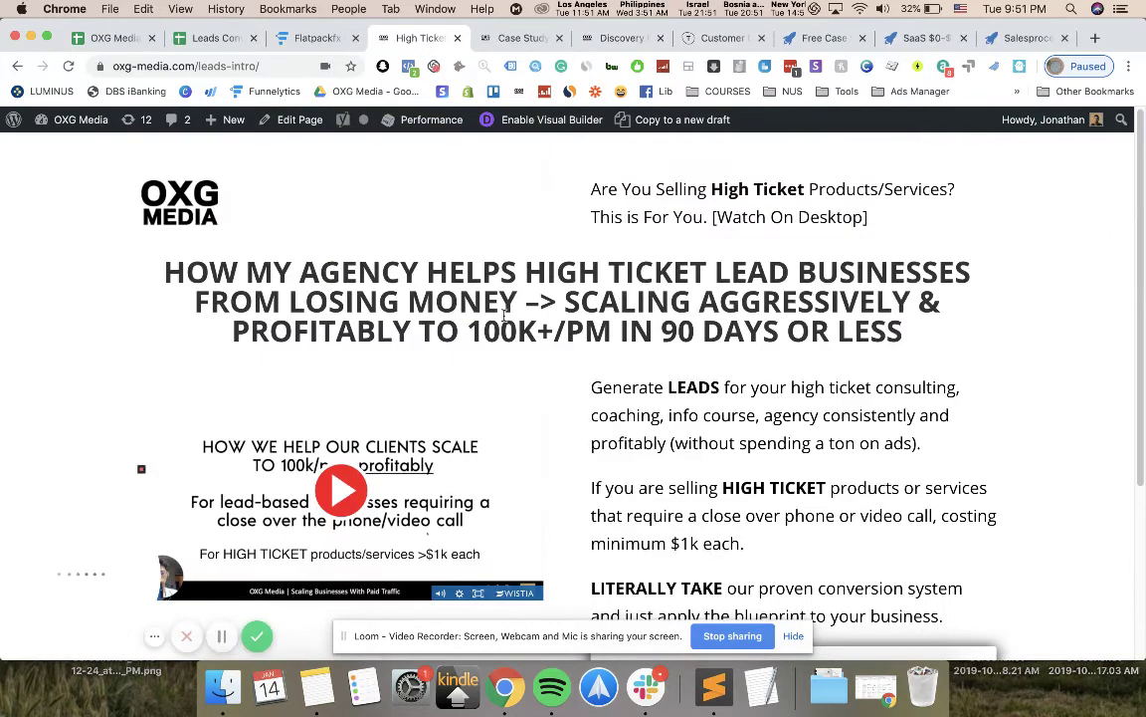
left_click(311, 38)
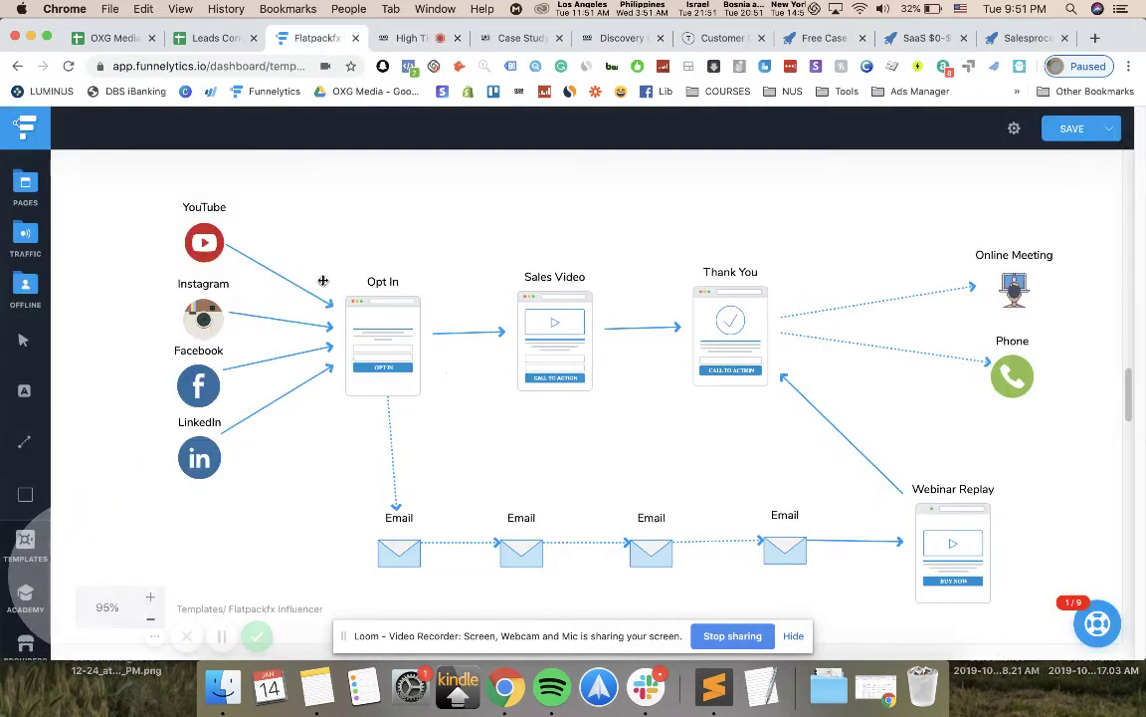
left_click(394, 38)
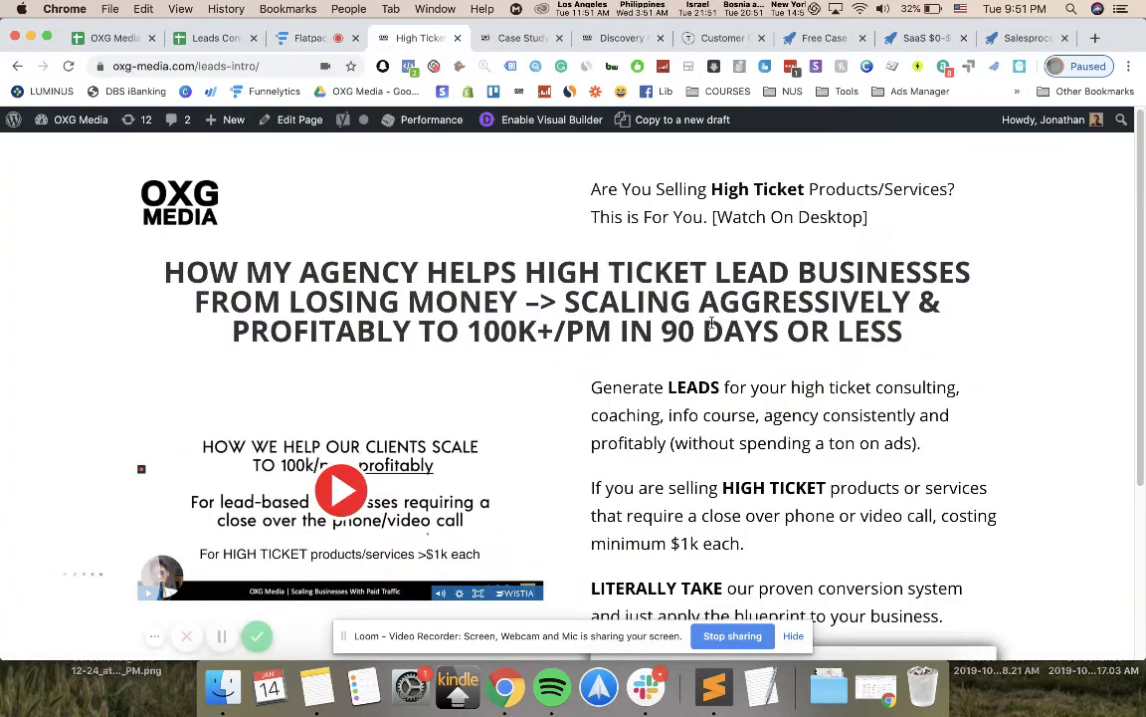
mouse_move(811, 331)
left_mouse_down()
mouse_move(461, 273)
mouse_move(810, 315)
left_mouse_up()
left_click_drag(874, 331, 661, 332)
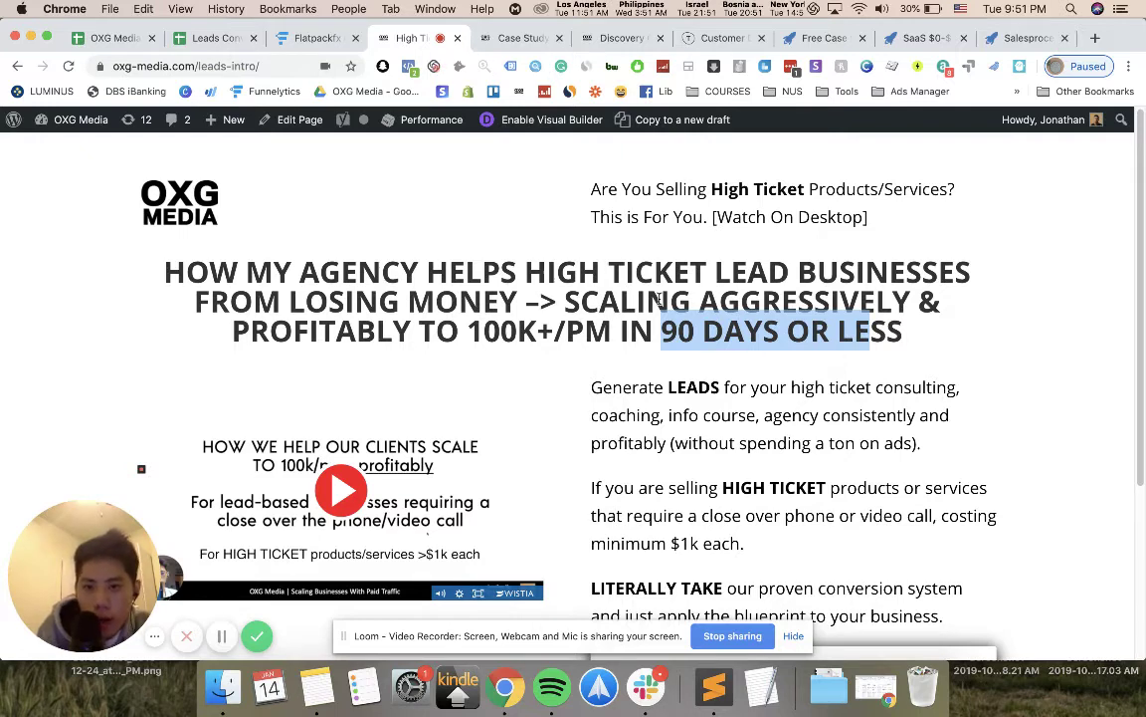
left_click_drag(877, 328, 568, 284)
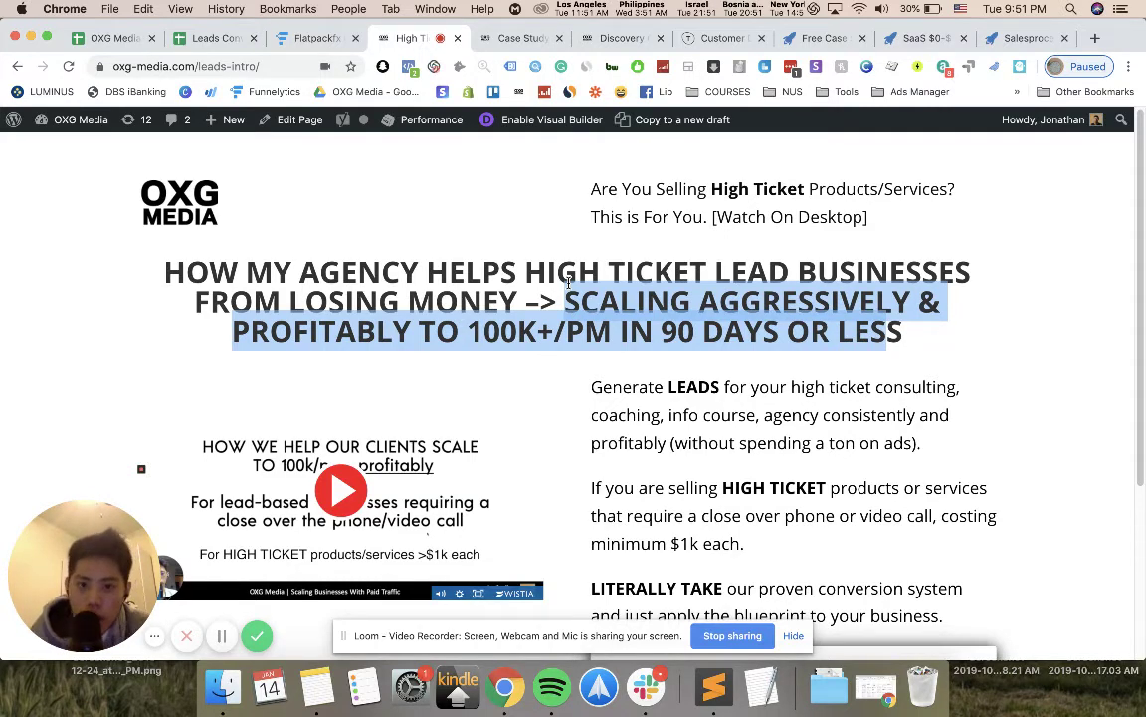
- Examine the opt-in page's high ticket copy, email field and free case study offer
scroll(725, 378, "down", 5)
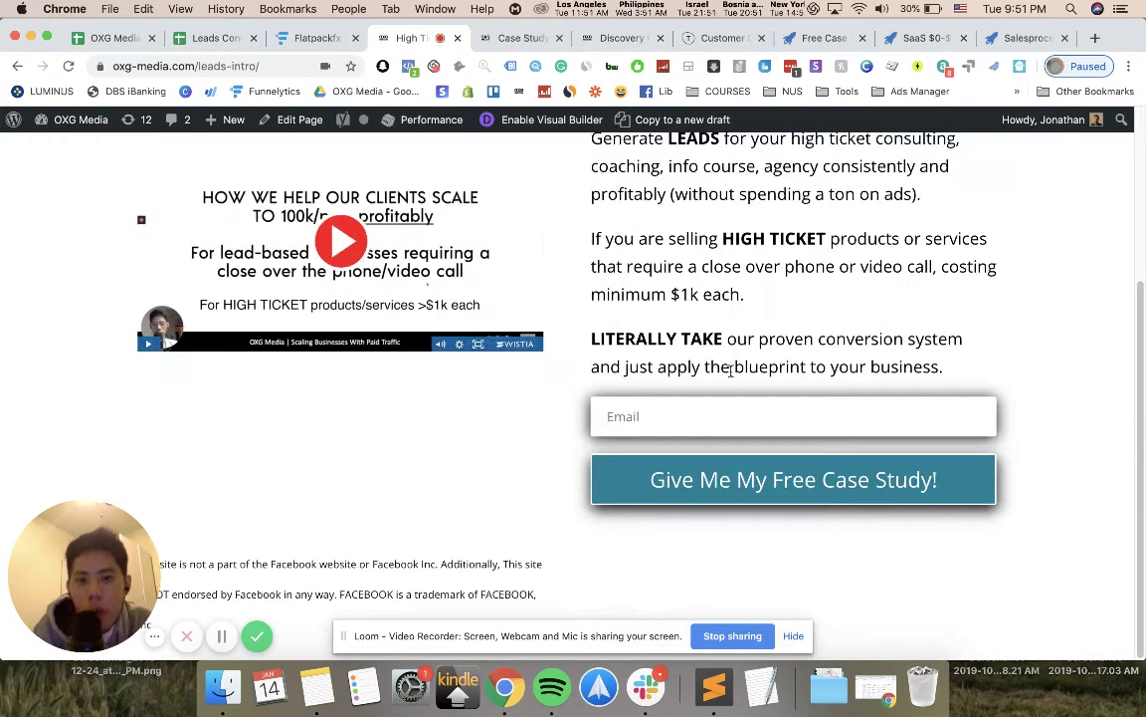
left_click_drag(893, 339, 694, 256)
left_click(694, 256)
scroll(704, 269, "up", 5)
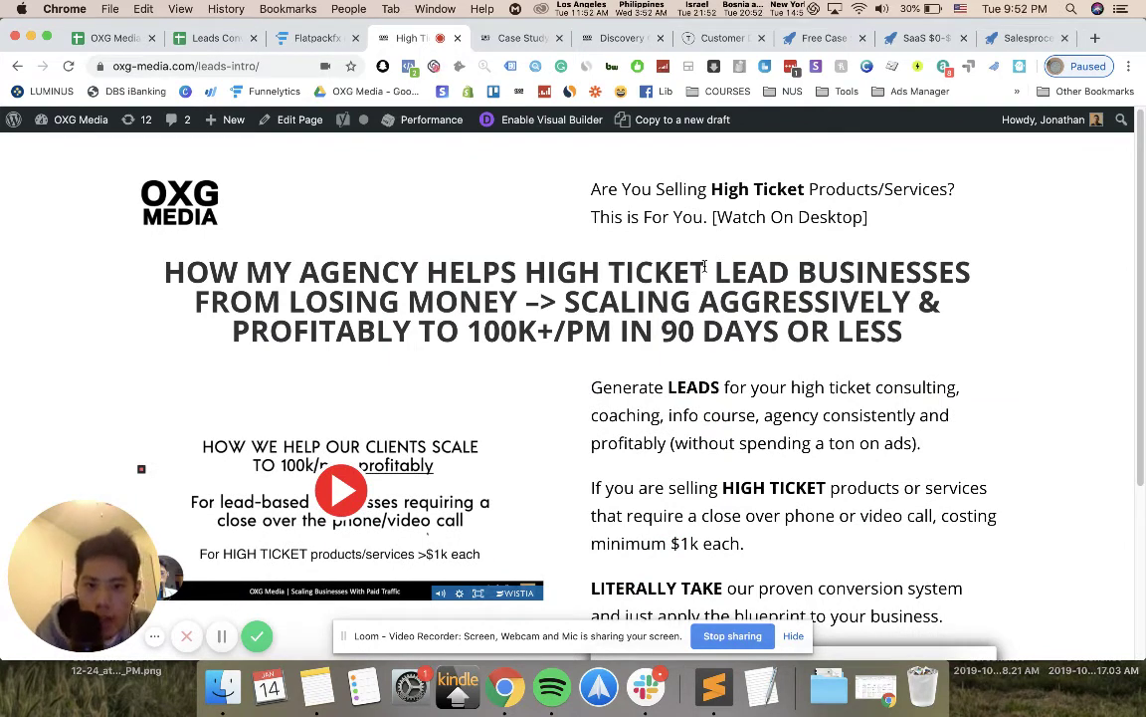
scroll(705, 266, "down", 3)
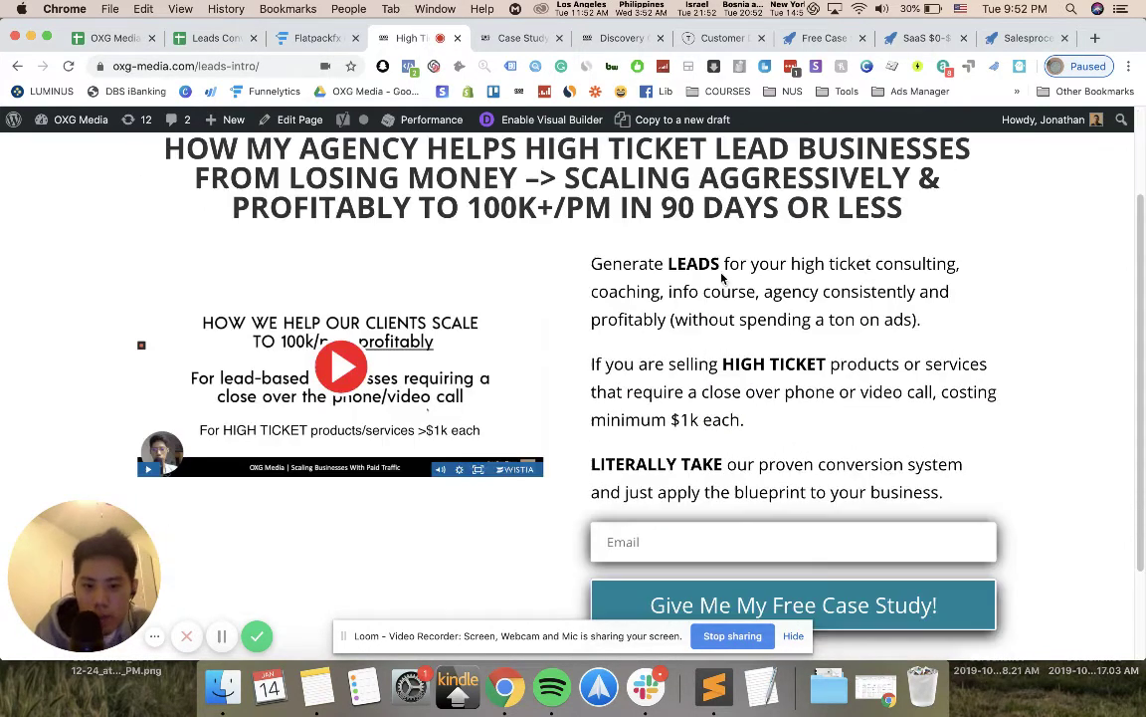
left_click(672, 527)
left_click(725, 535)
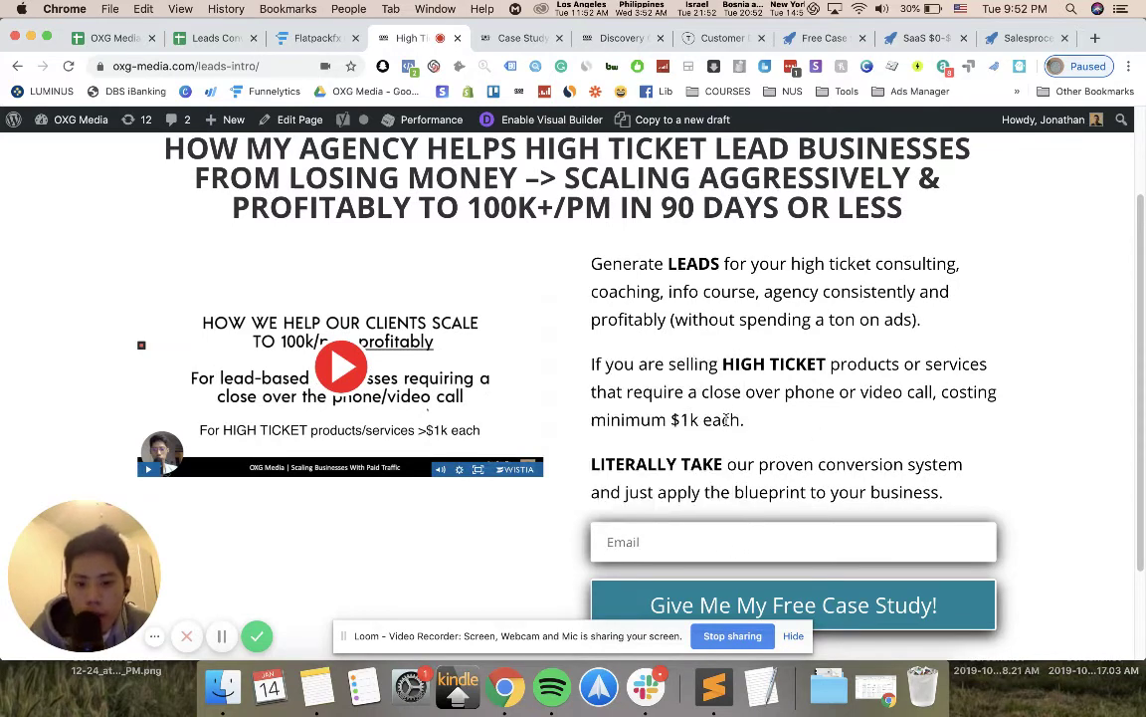
- Look through the case study video page from its headline to the discovery call offer, and return to the funnel map
left_click(524, 40)
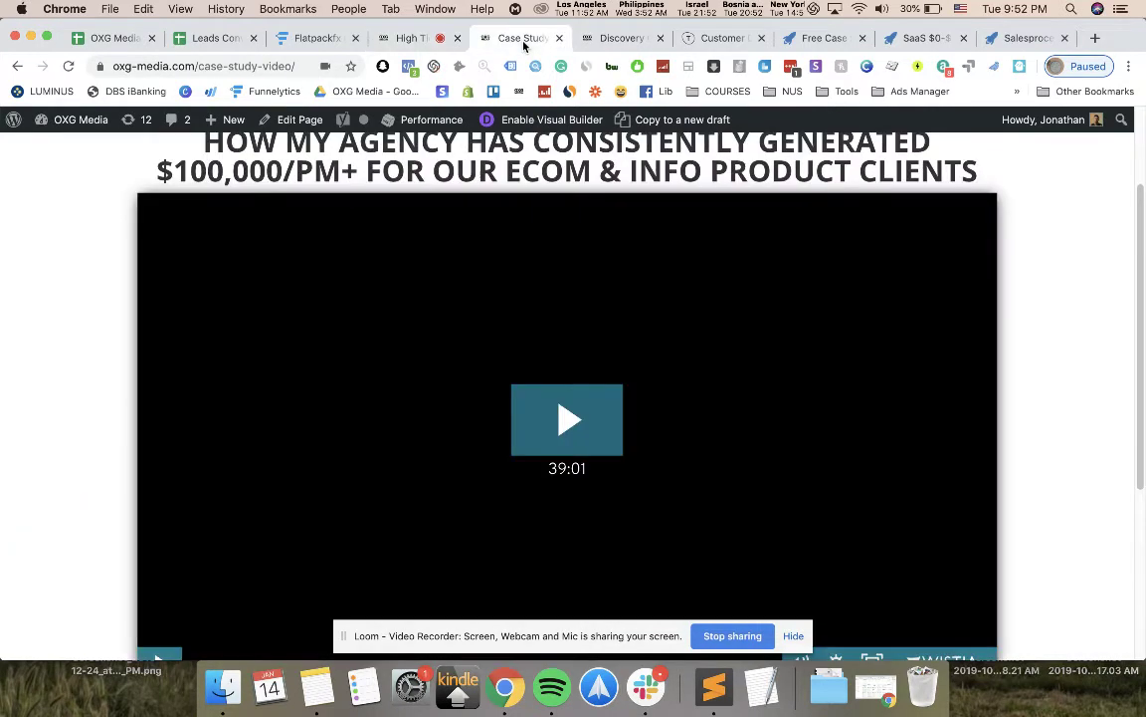
scroll(479, 320, "up", 2)
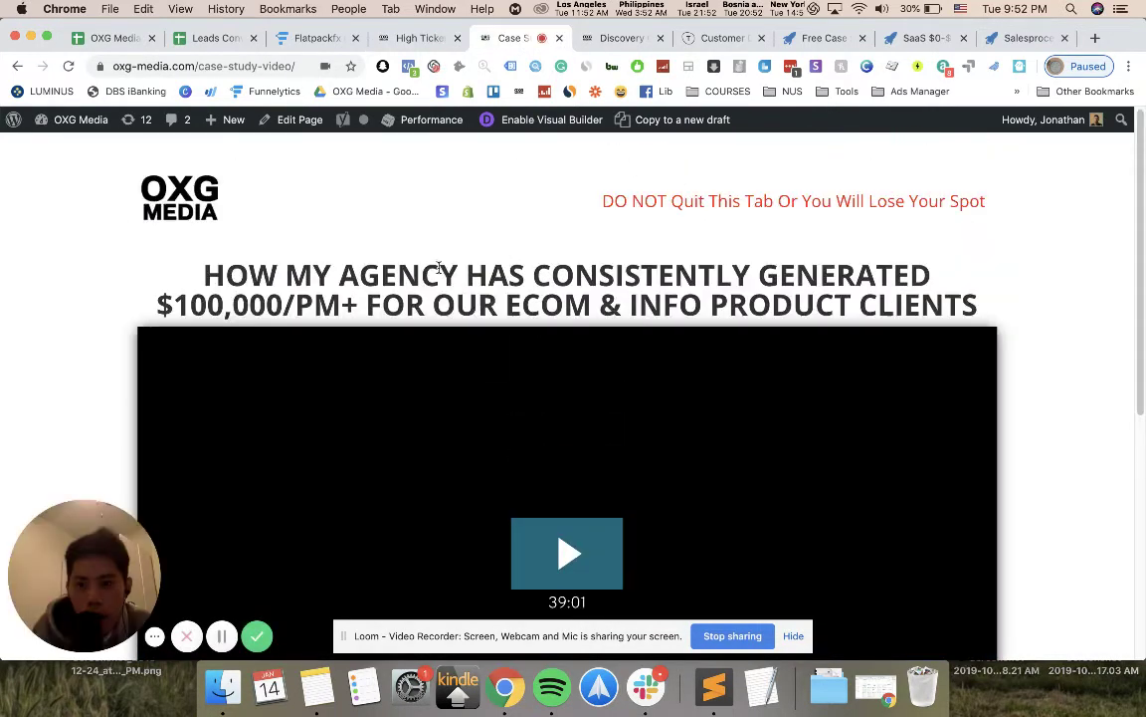
scroll(725, 257, "down", 5)
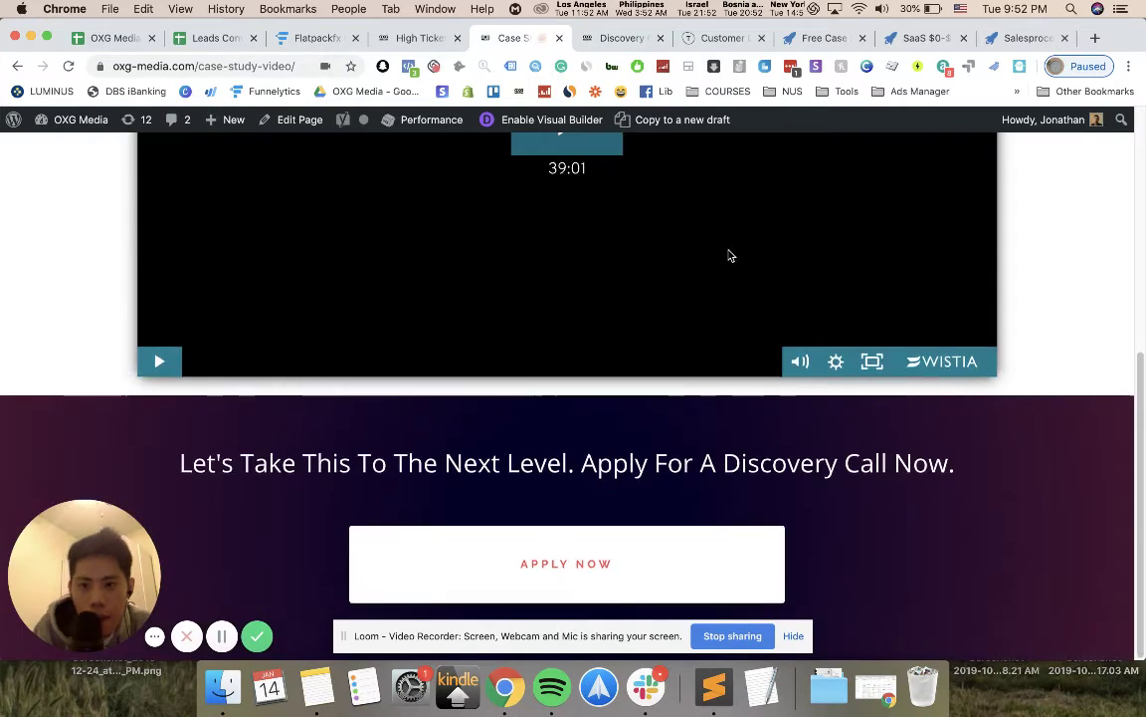
left_click(305, 39)
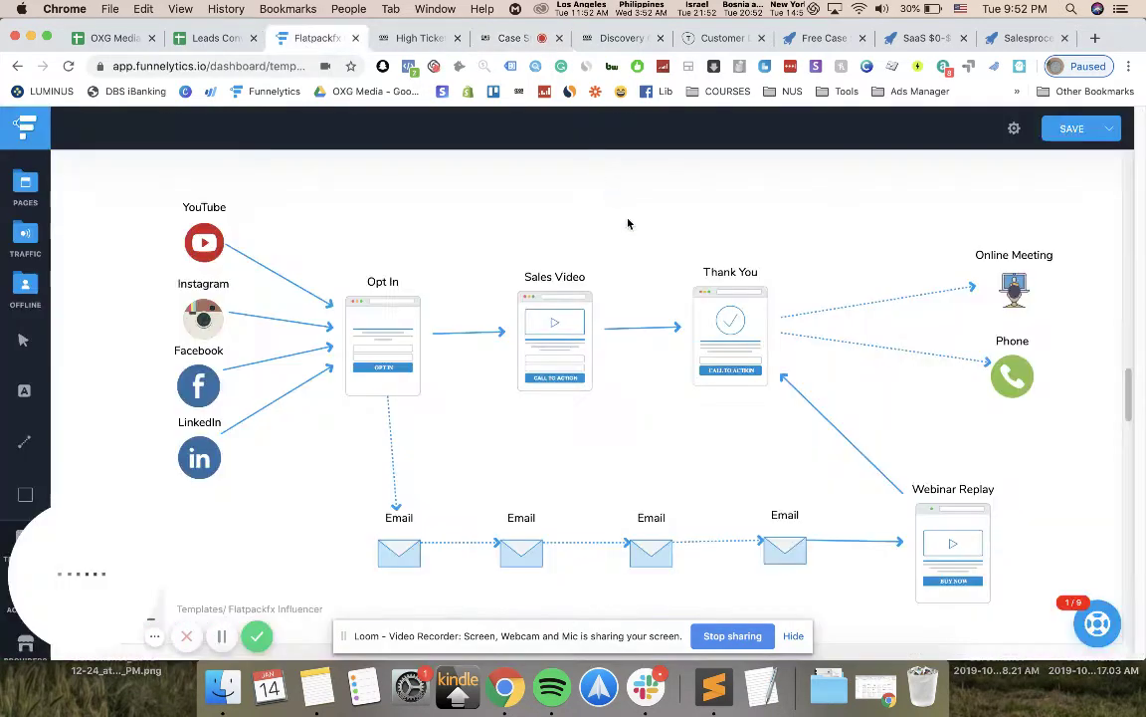
- Reopen the case study video page and examine how the video leads into the Apply Now section
left_click(505, 40)
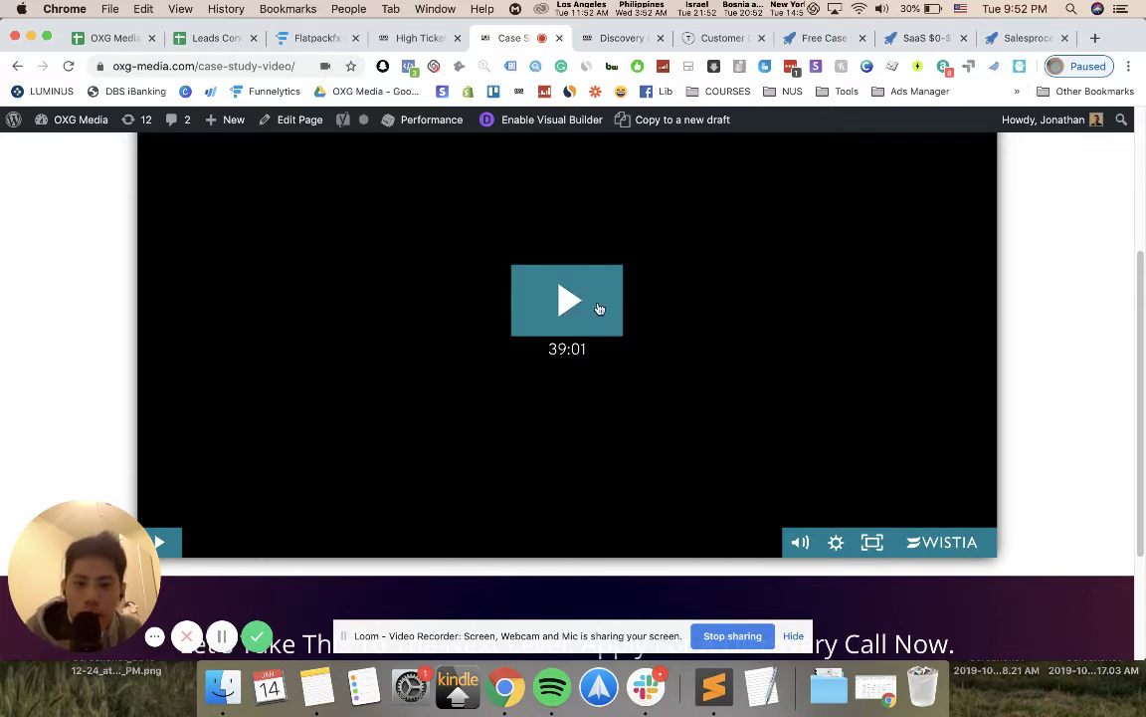
scroll(605, 355, "up", 2)
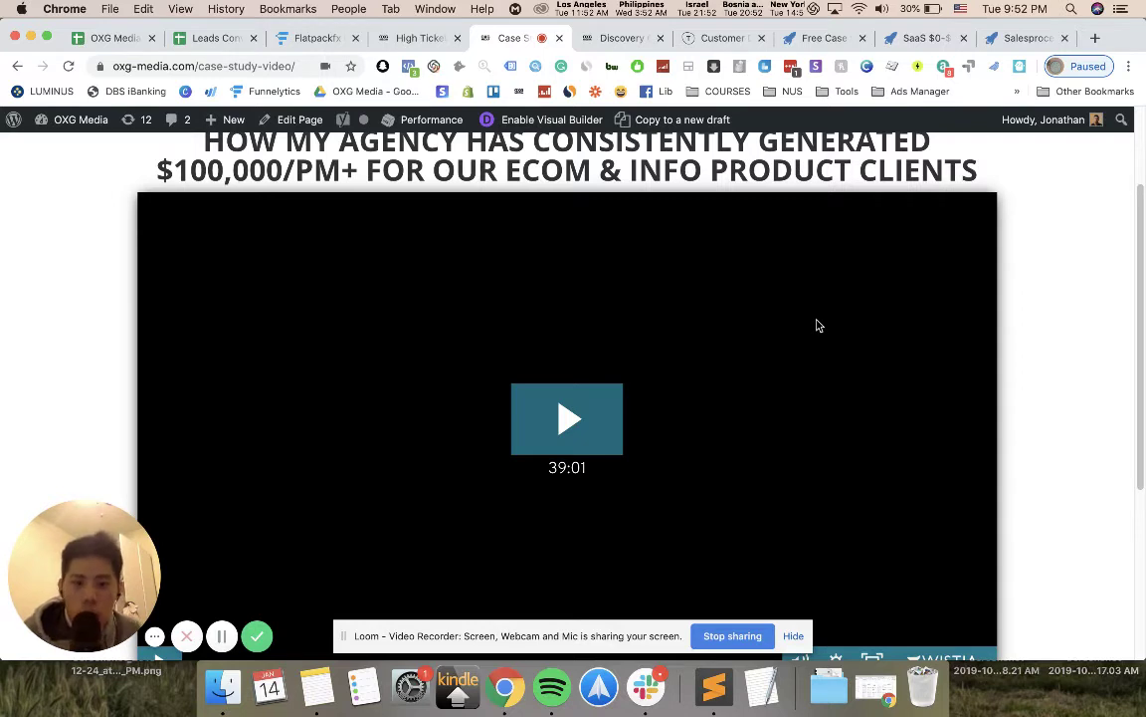
scroll(816, 326, "down", 5)
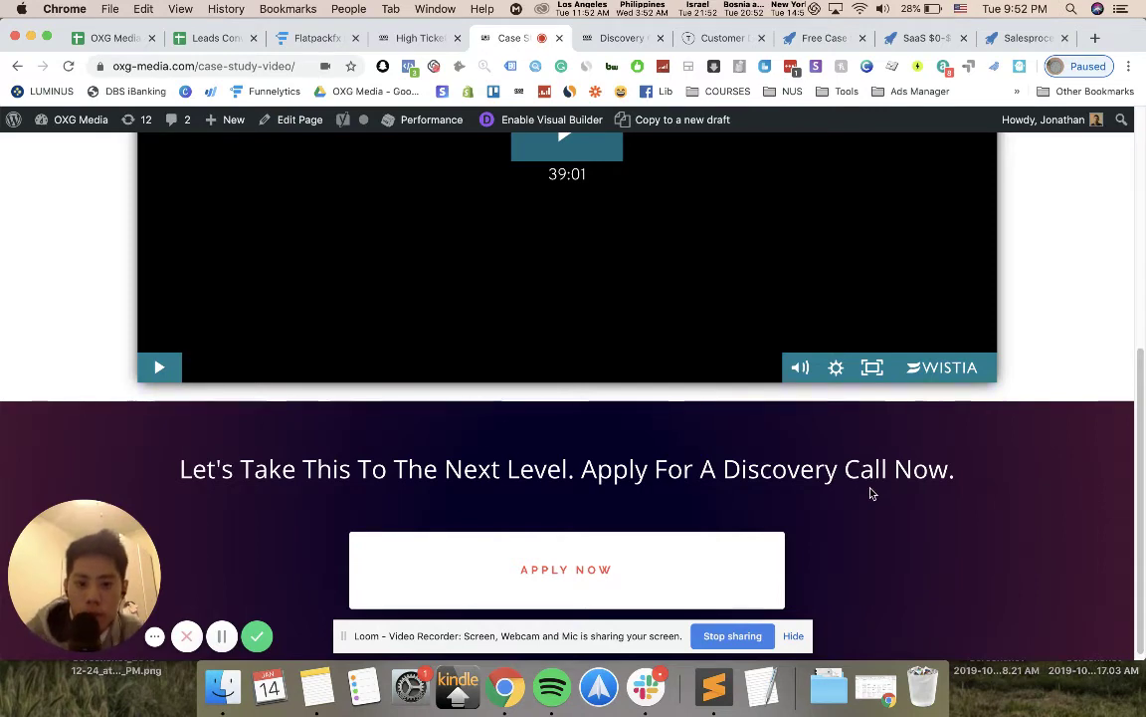
scroll(869, 492, "up", 5)
scroll(837, 325, "down", 3)
scroll(834, 324, "down", 3)
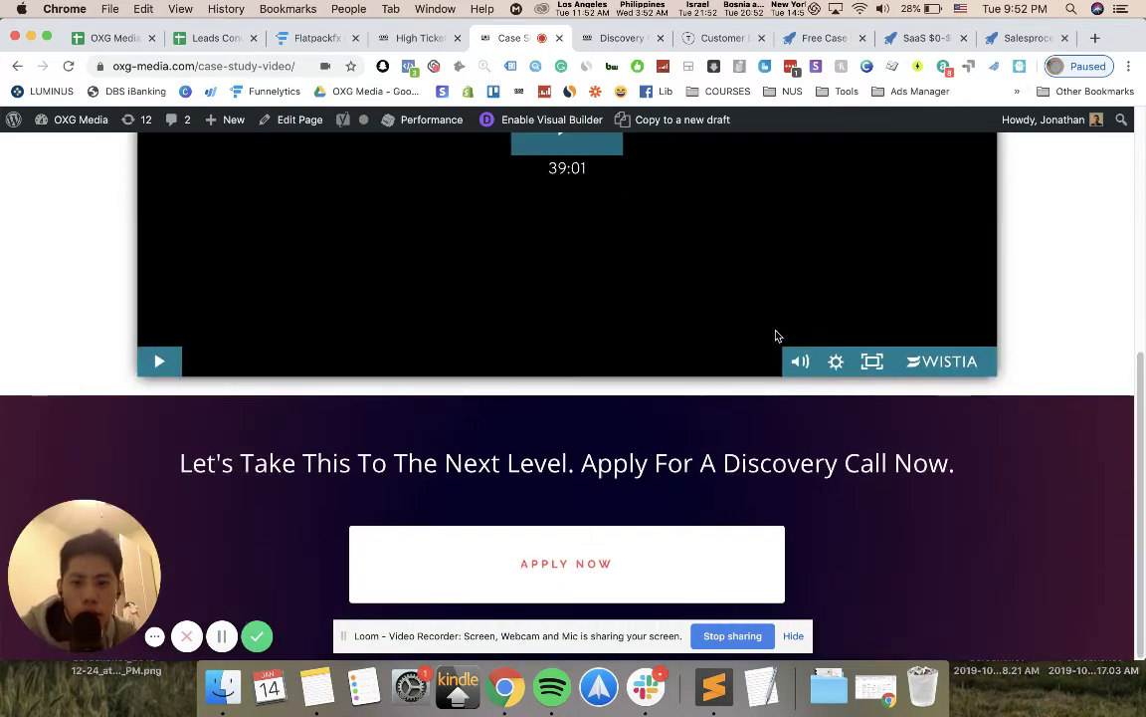
- Open the discovery call application page and examine the appointment types offered
left_click(621, 38)
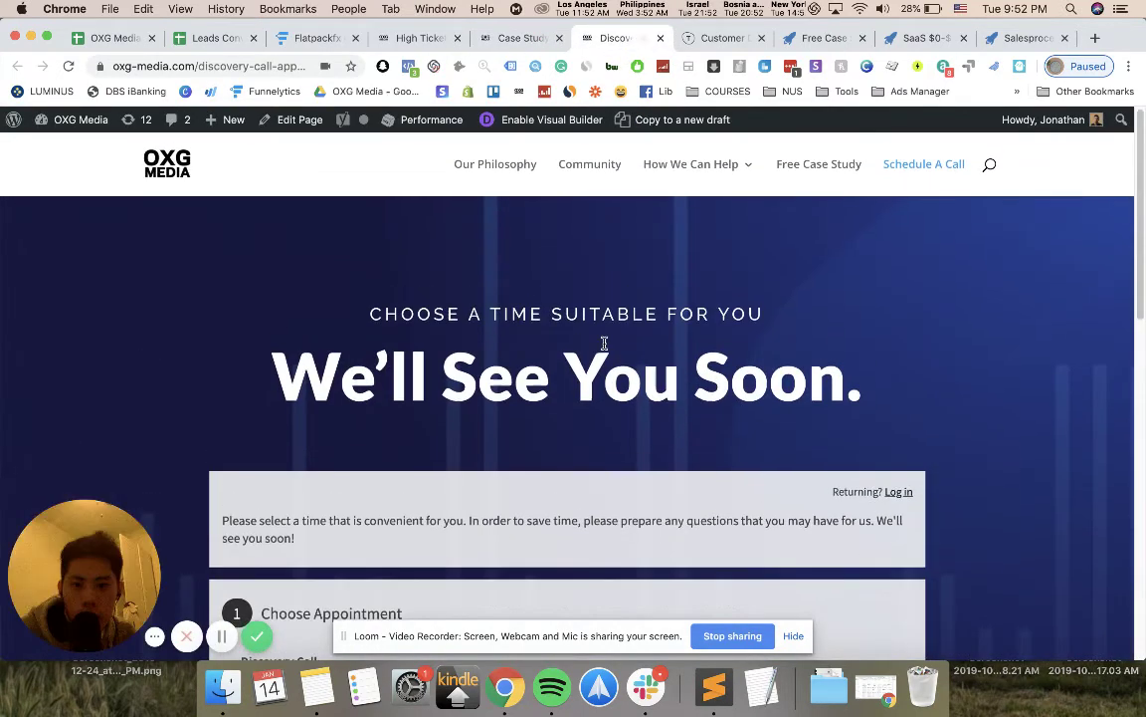
scroll(659, 284, "down", 6)
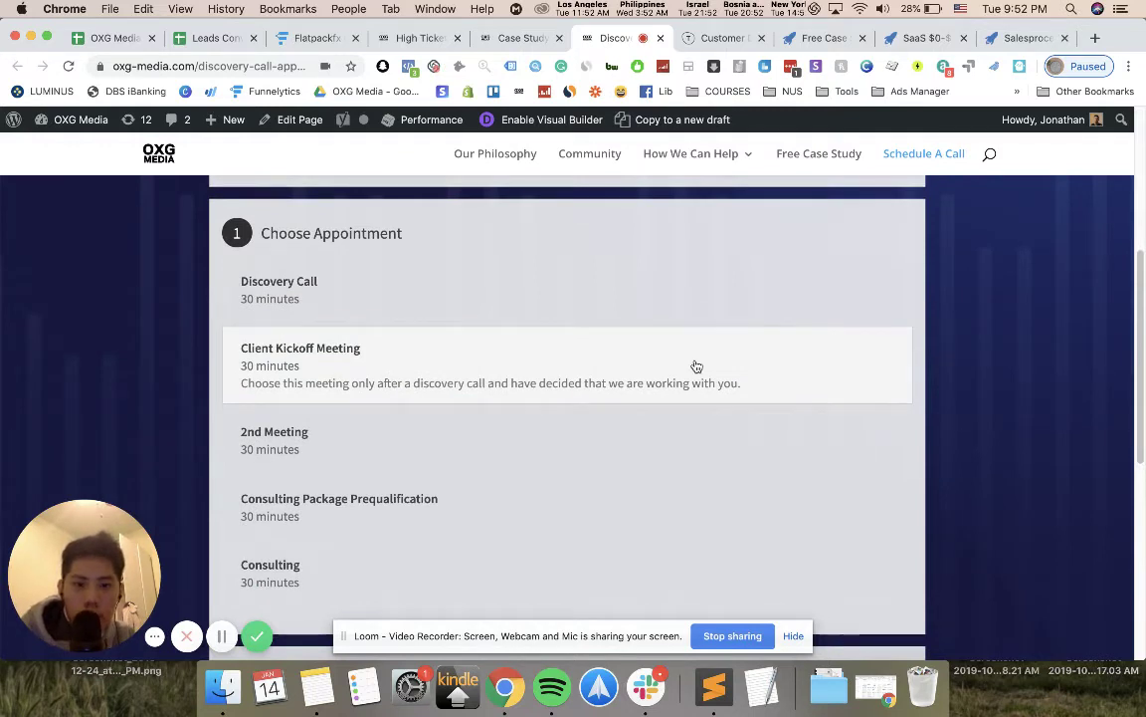
scroll(689, 378, "up", 5)
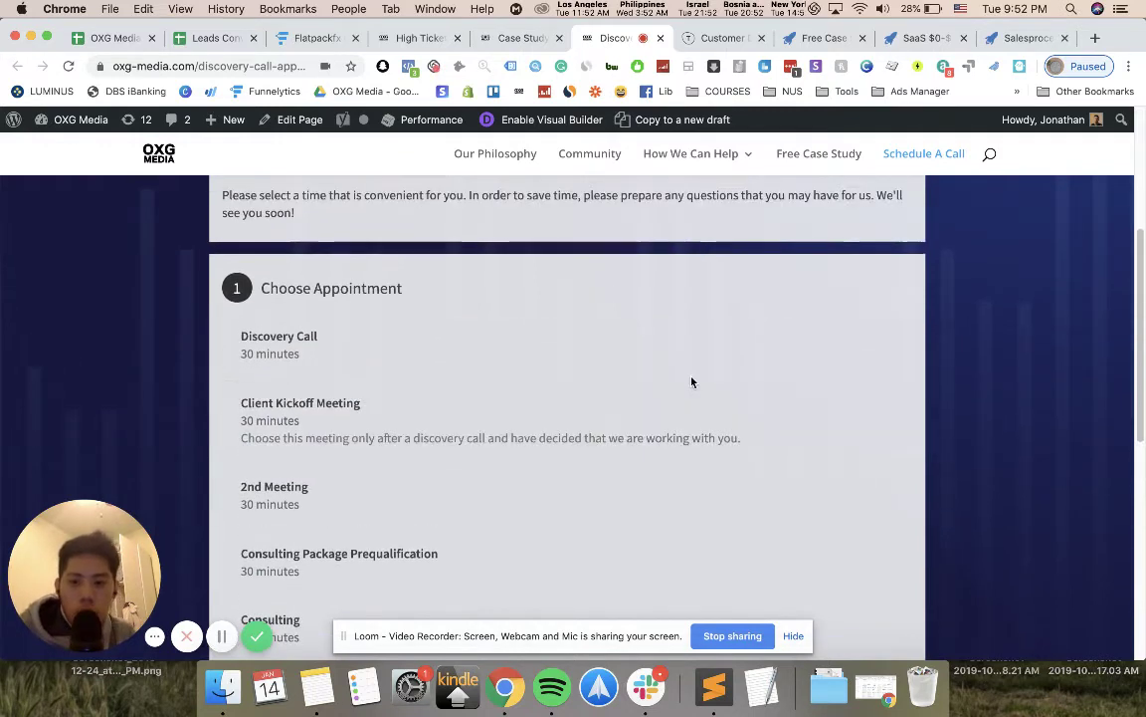
scroll(663, 338, "down", 4)
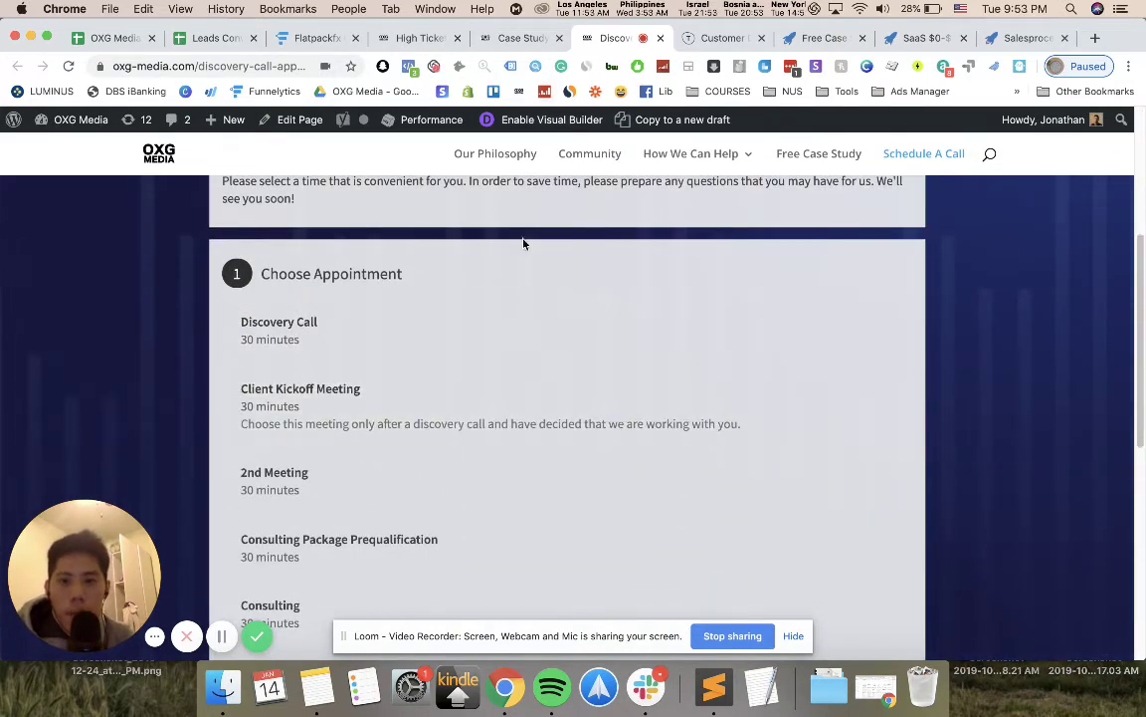
- Choose the Discovery Call appointment and view its time zone setting and available time slots
left_click(438, 314)
scroll(563, 388, "down", 2)
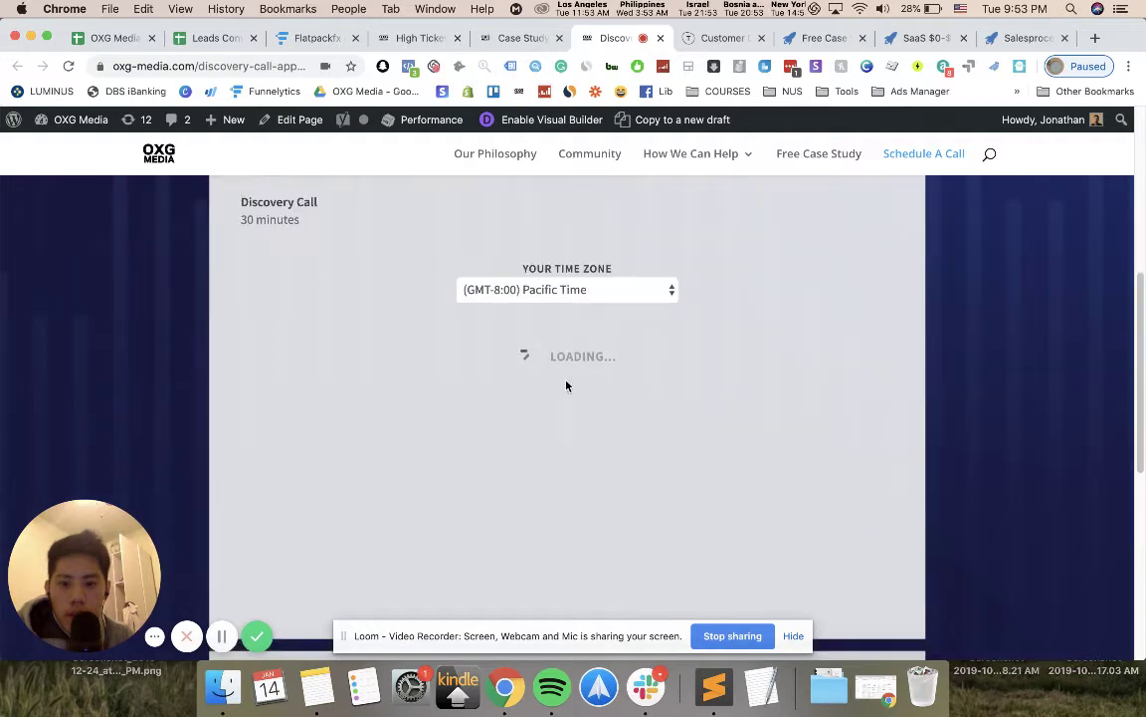
left_click(573, 290)
key("Escape")
scroll(472, 338, "down", 3)
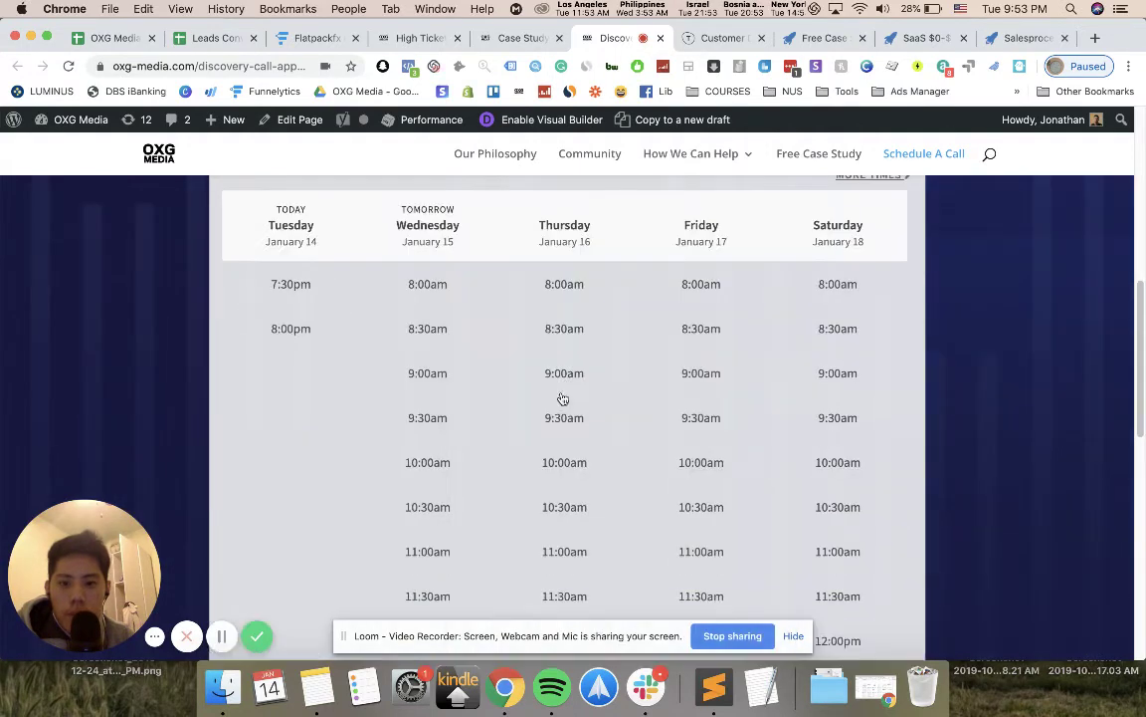
- Revisit the case study video page, open the Typeform customer survey, and submit "nkjboib" as the answer to question 5
left_click(512, 38)
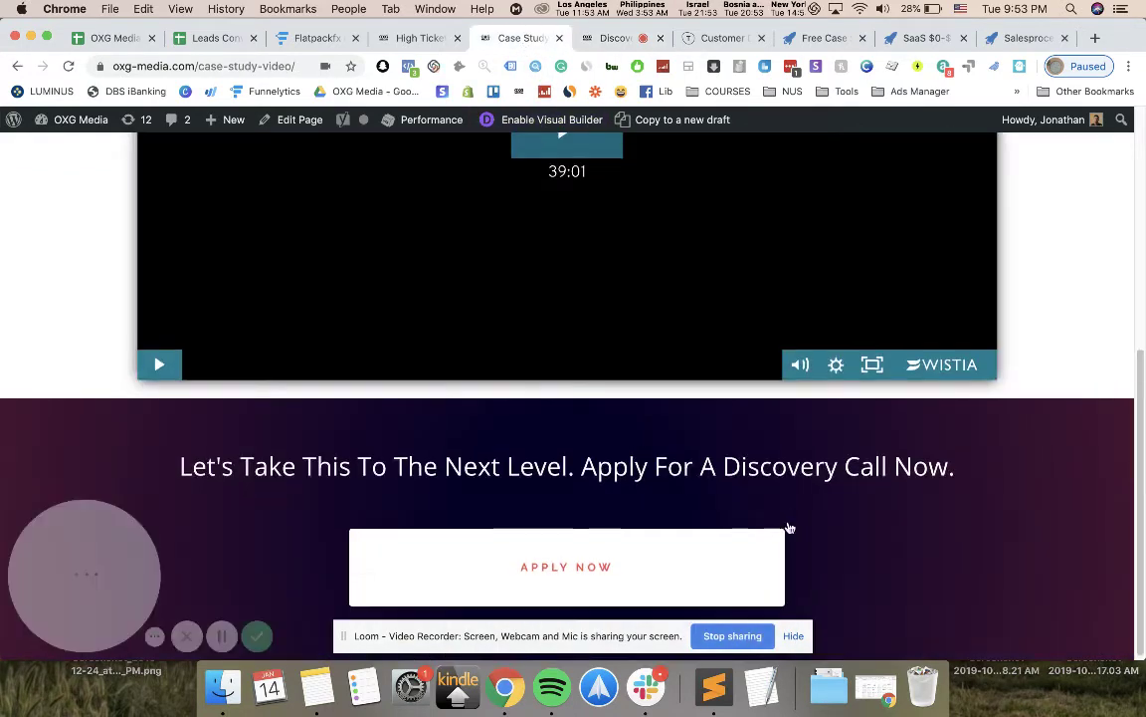
scroll(716, 378, "up", 5)
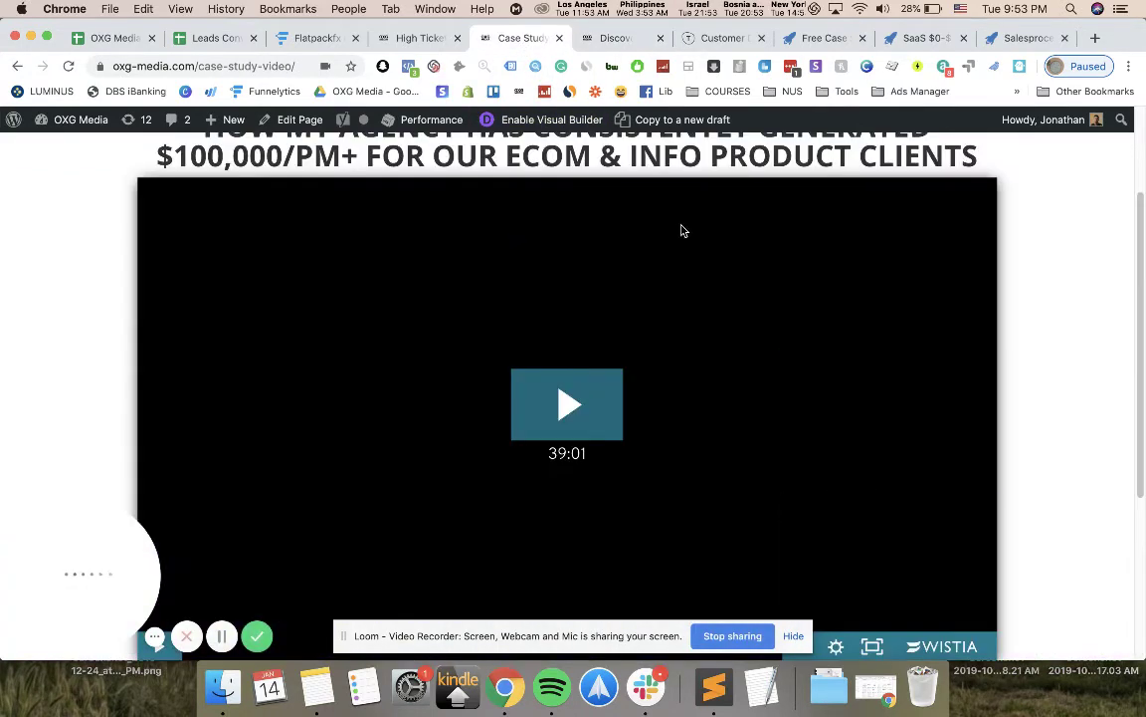
left_click(722, 40)
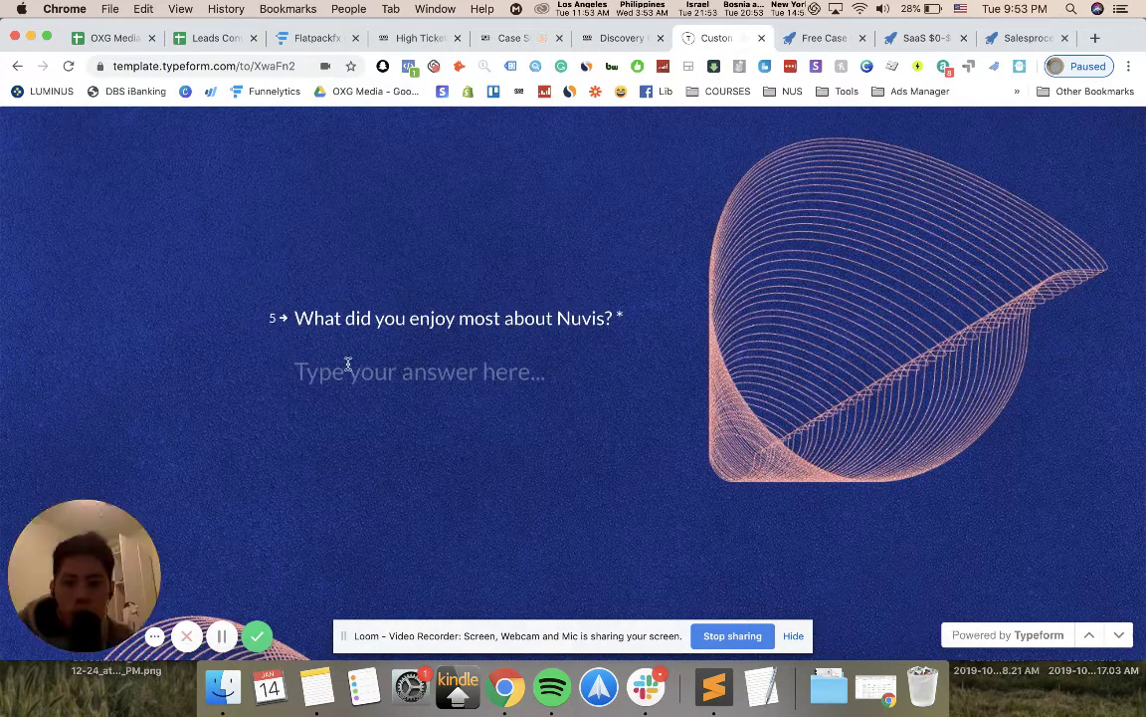
type("nkjboib")
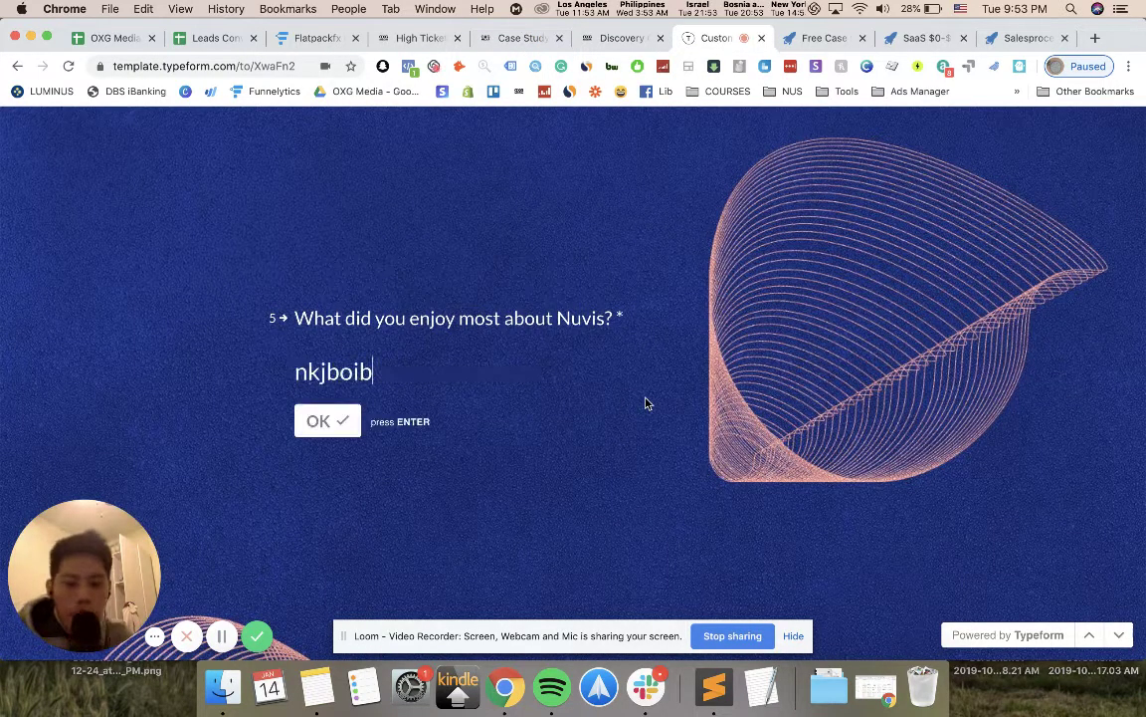
key("Return")
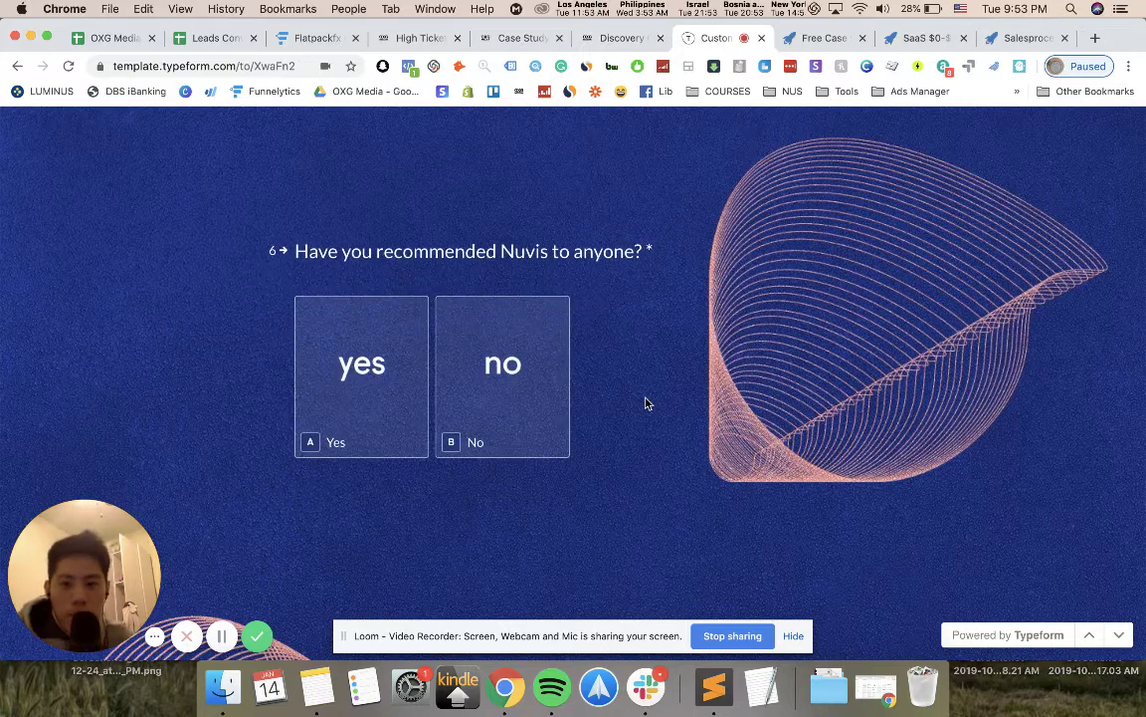
- Answer Yes to having recommended Nuvis and submit "kjblj" as the description given to others
left_click(389, 404)
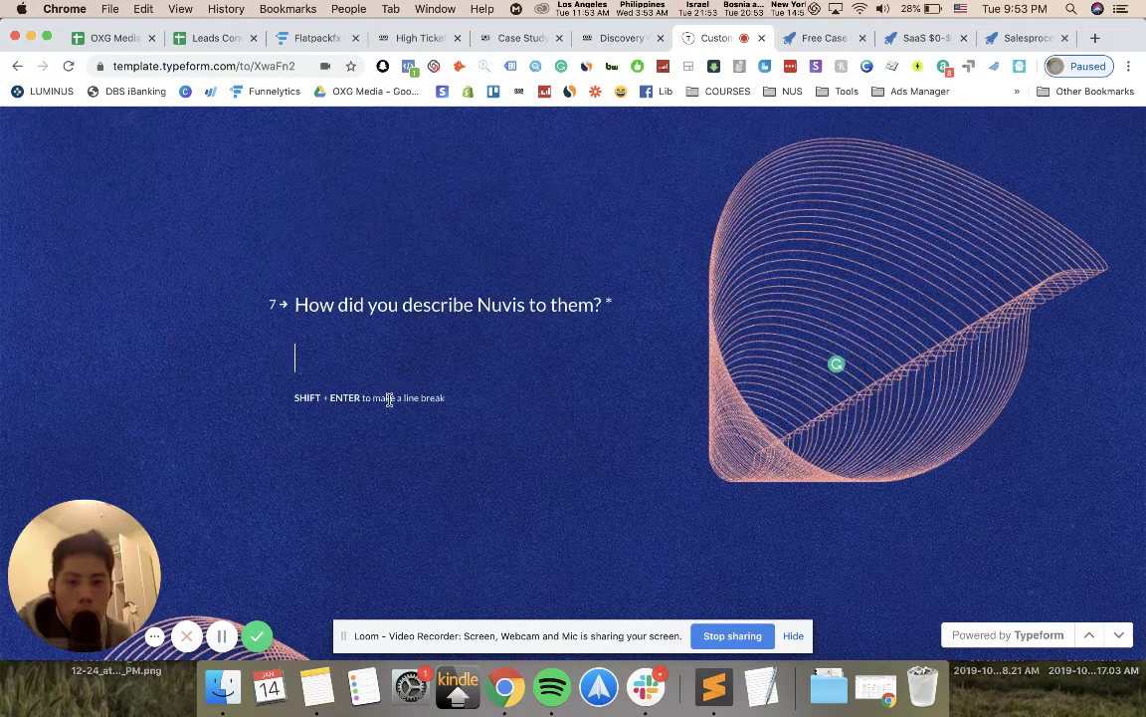
type("kjblj")
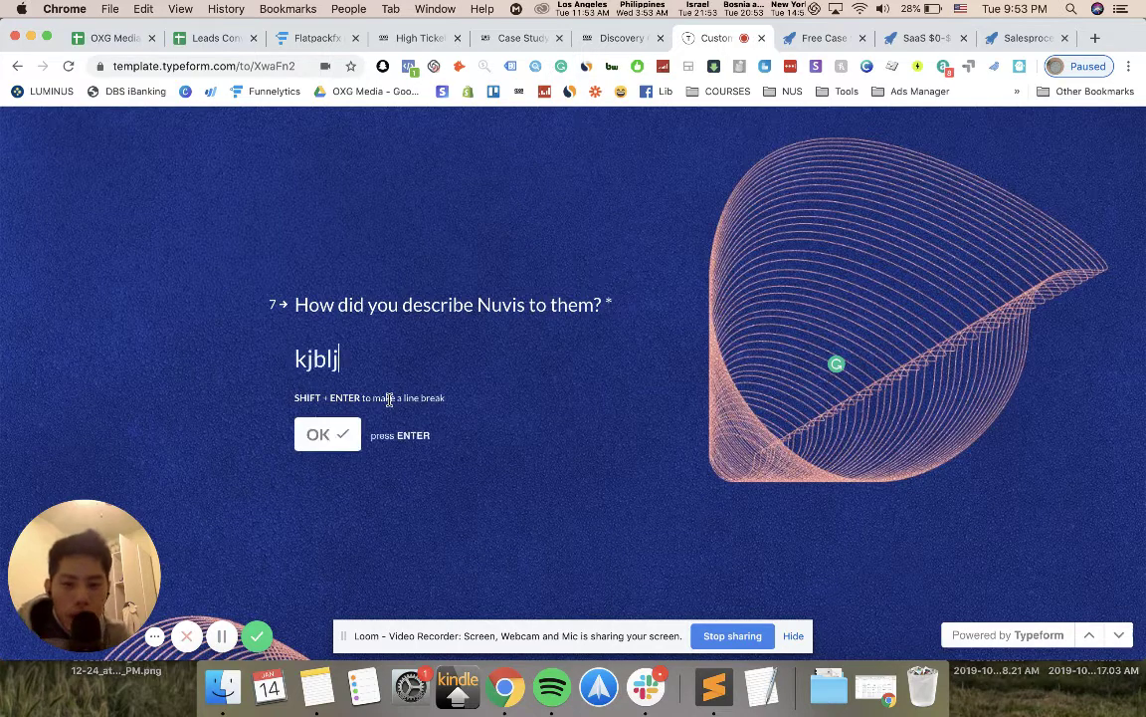
key("Return")
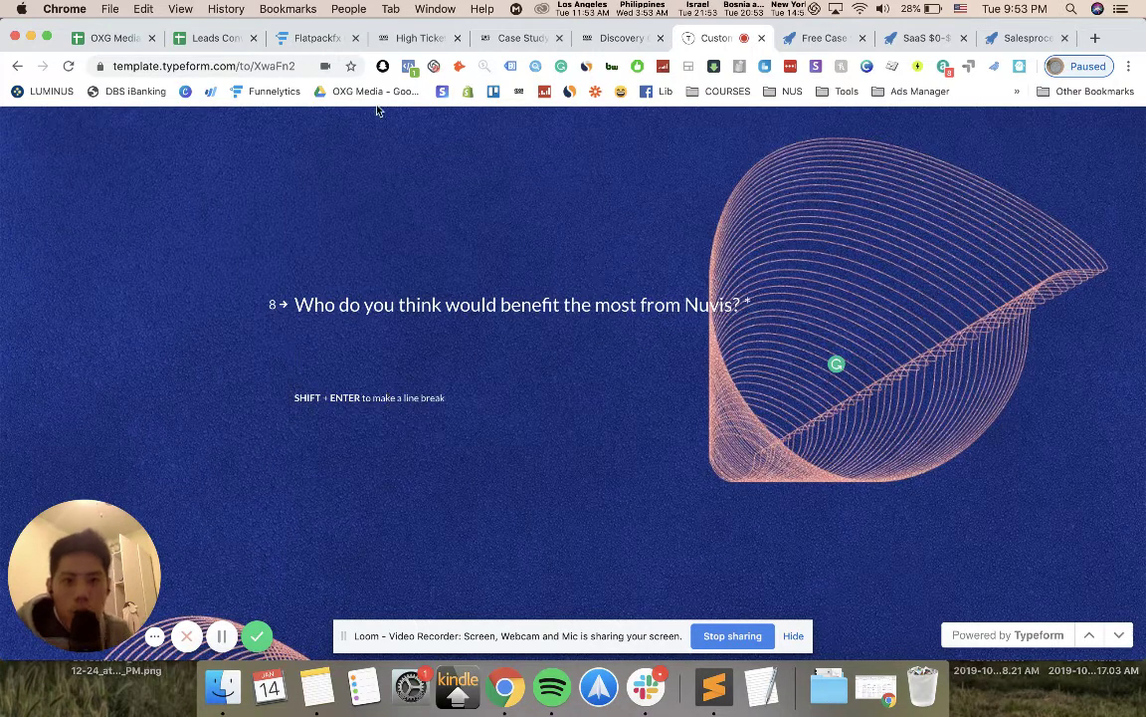
- Open the Salesprocess.io free case study page and highlight parts of its $0-$1M annual recurring revenue headline
left_click(824, 38)
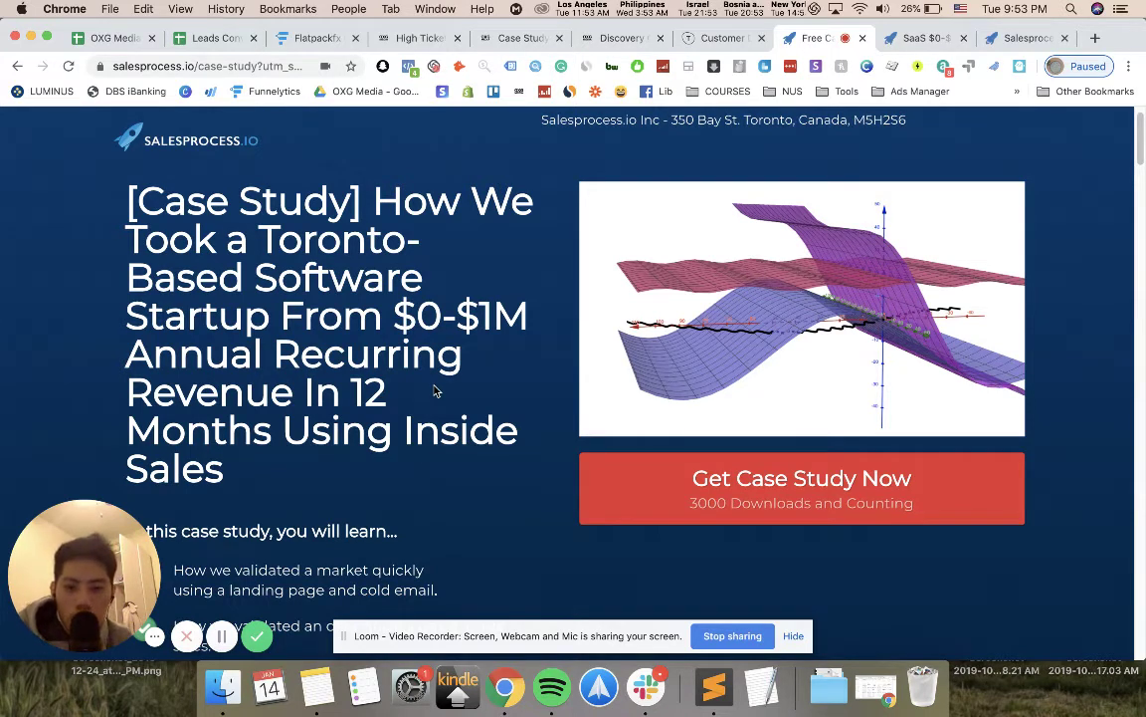
left_click_drag(435, 480, 284, 316)
left_click_drag(458, 433, 239, 475)
left_click(439, 402)
left_click_drag(450, 416, 129, 428)
left_click(362, 307)
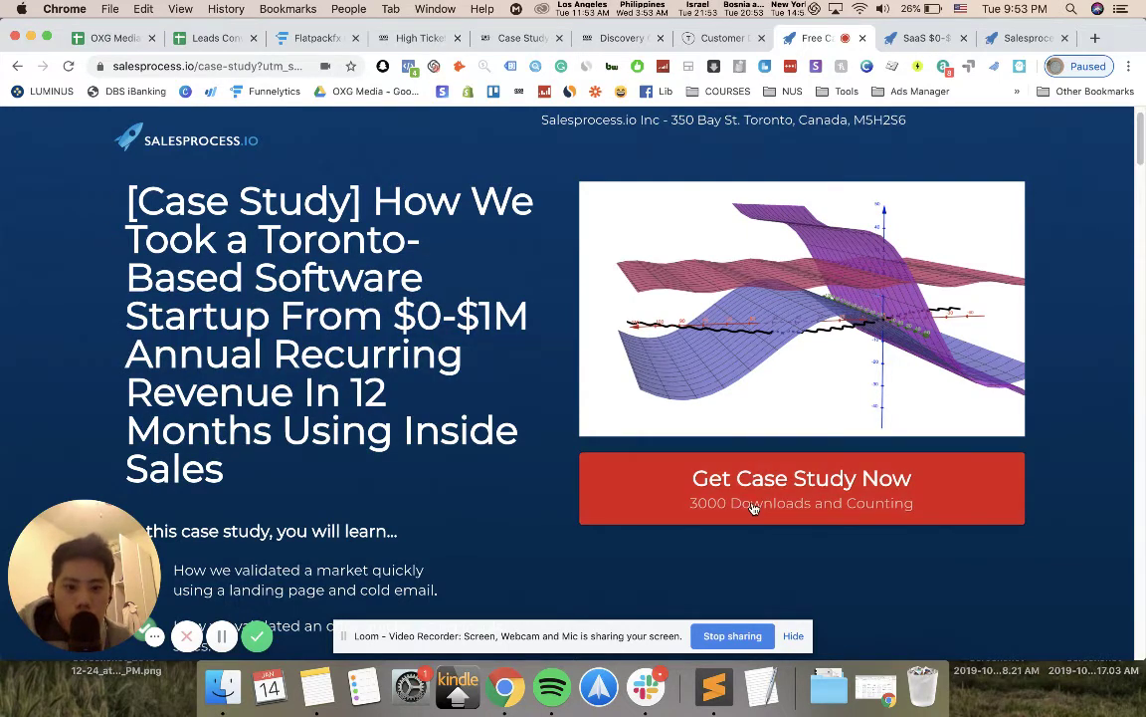
- Try the case study page's Get Case Study Now offer, and open the Salesprocess.io SaaS video sales page
left_click(753, 508)
left_click(850, 187)
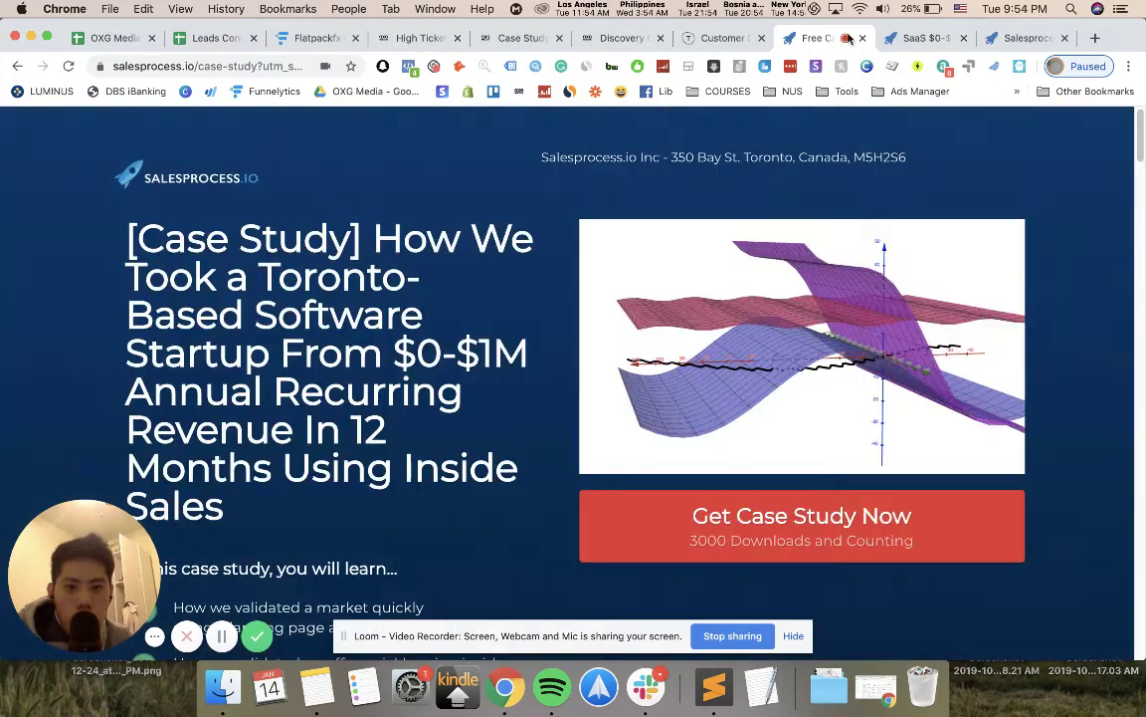
left_click(910, 38)
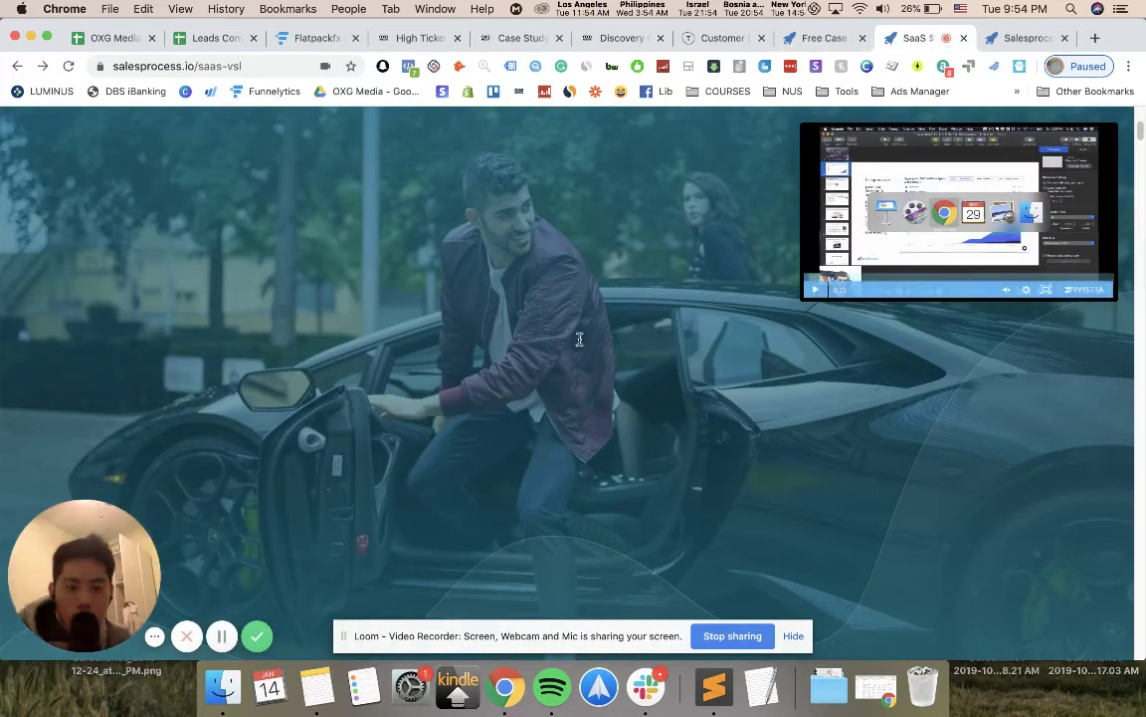
- Follow the Get A Price offer below the SaaS sales video and view the 15-minute discovery call booking calendar
scroll(579, 339, "down", 5)
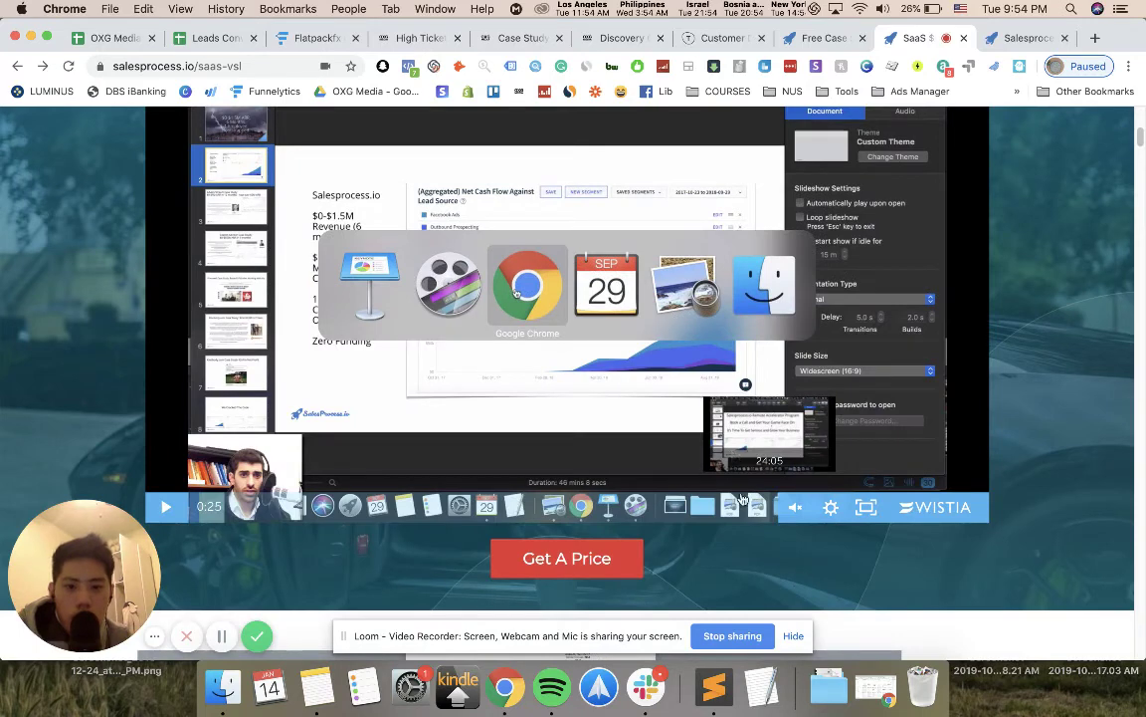
left_click(624, 548)
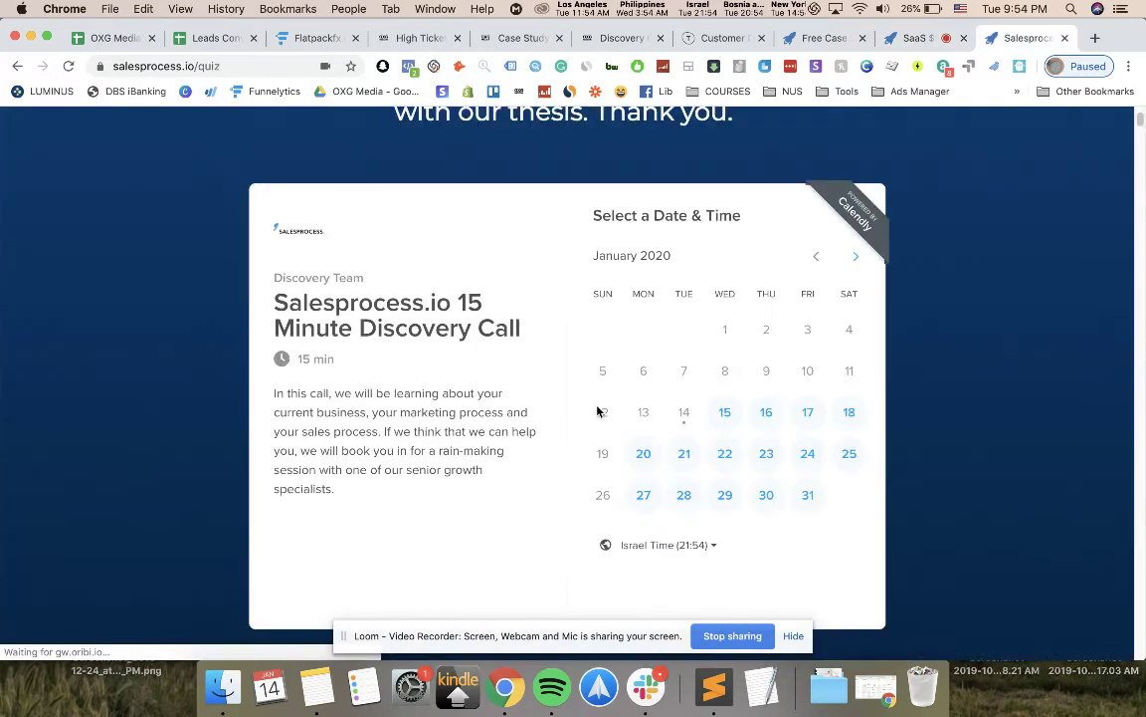
scroll(614, 428, "up", 1)
scroll(707, 396, "up", 3)
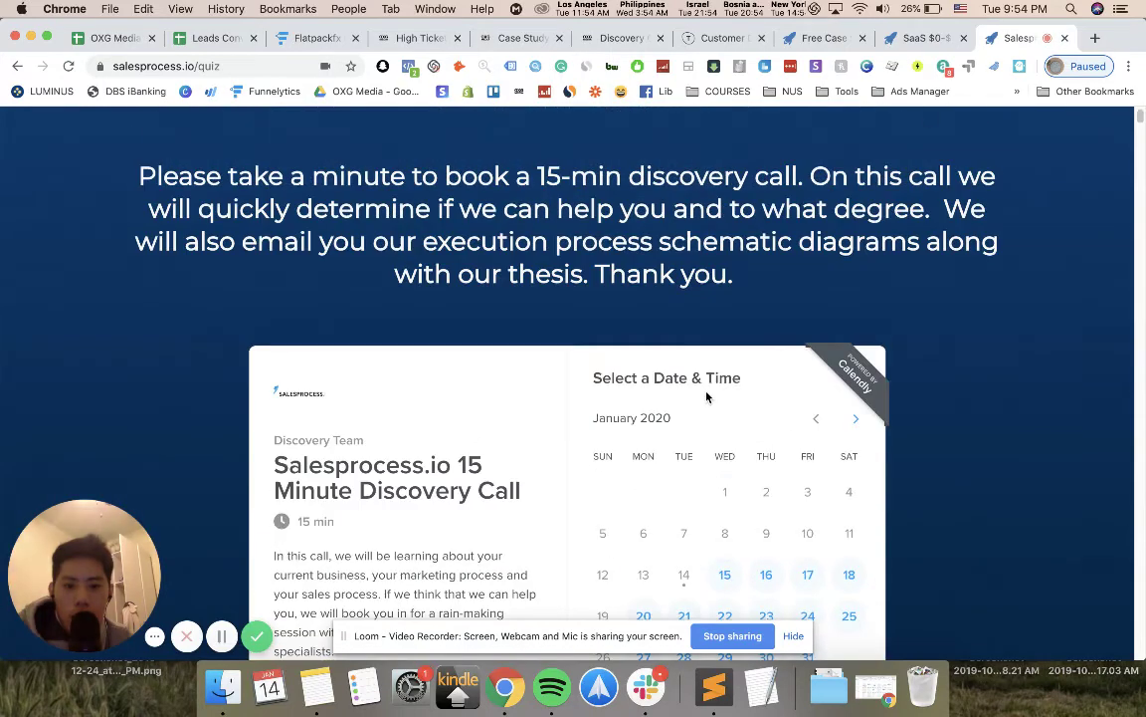
scroll(709, 408, "down", 4)
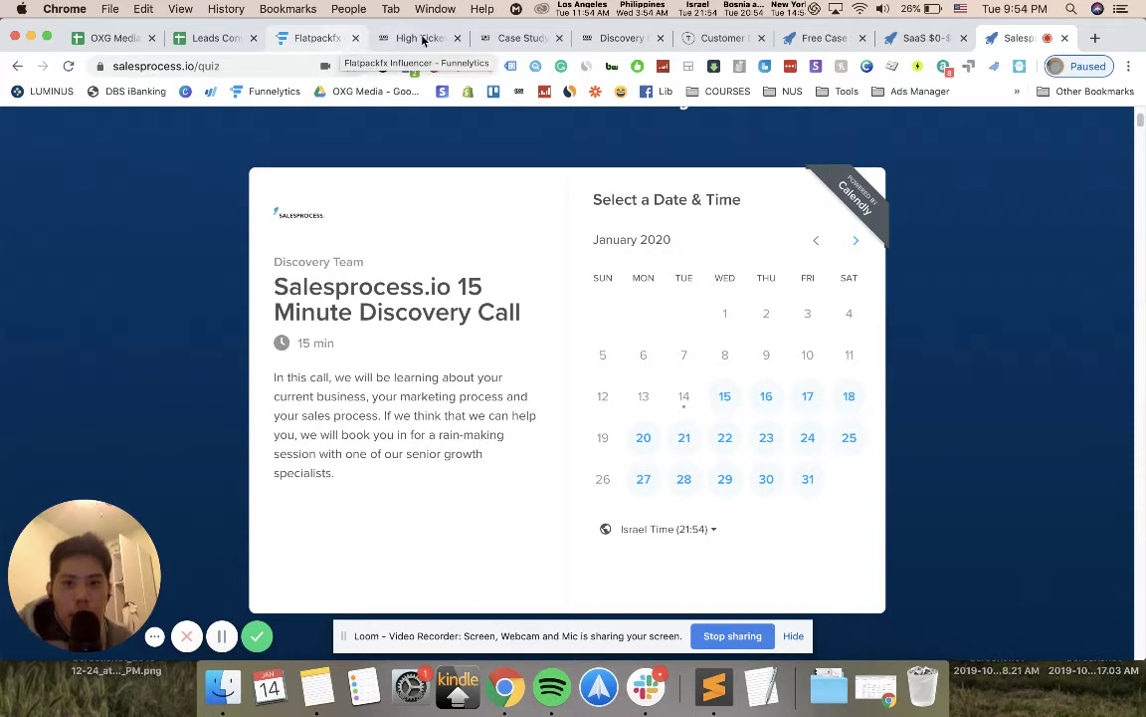
- Revisit the case study video page, the high ticket leads opt-in page and the Funnelytics funnel map
left_click(514, 37)
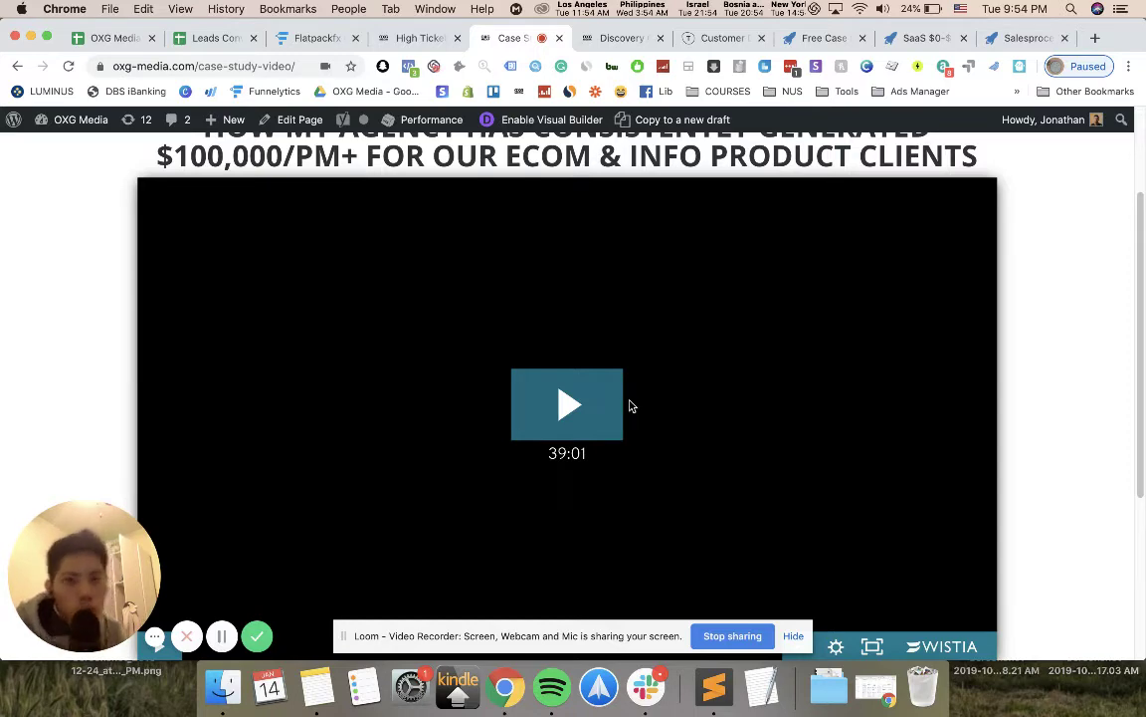
left_click(403, 40)
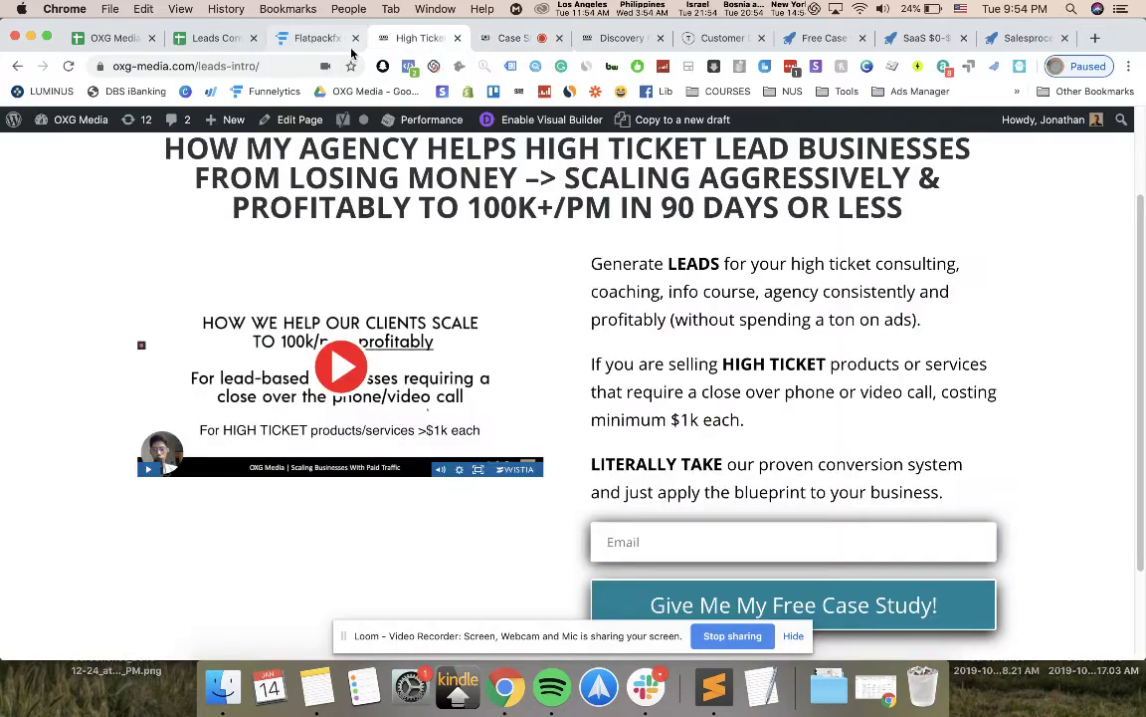
left_click(325, 40)
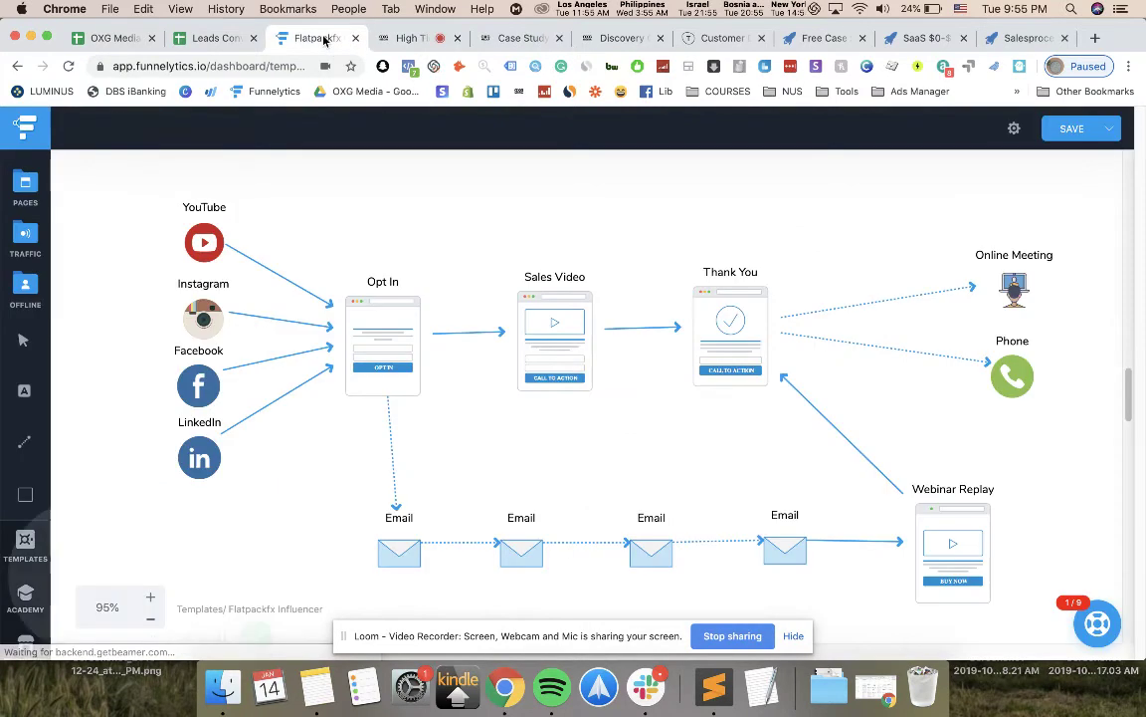
- Switch to the leads spreadsheet and review the Advantages of webinar Funnel list, including product education and high ticket suitability
left_click(229, 39)
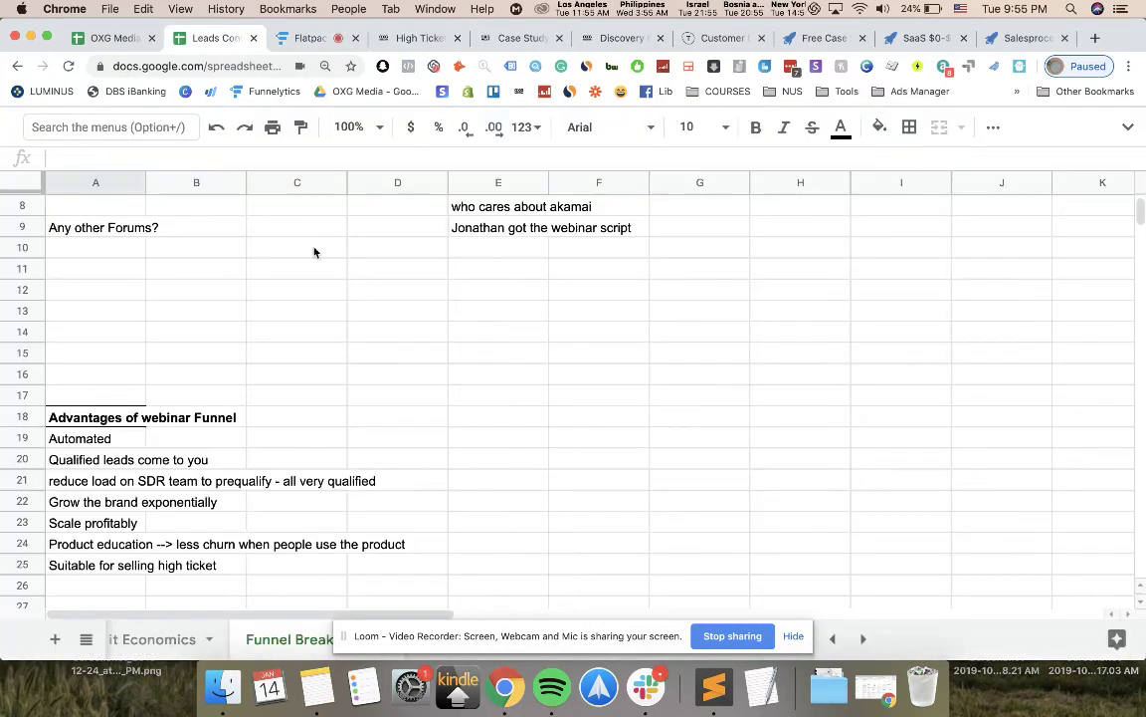
scroll(383, 398, "down", 3)
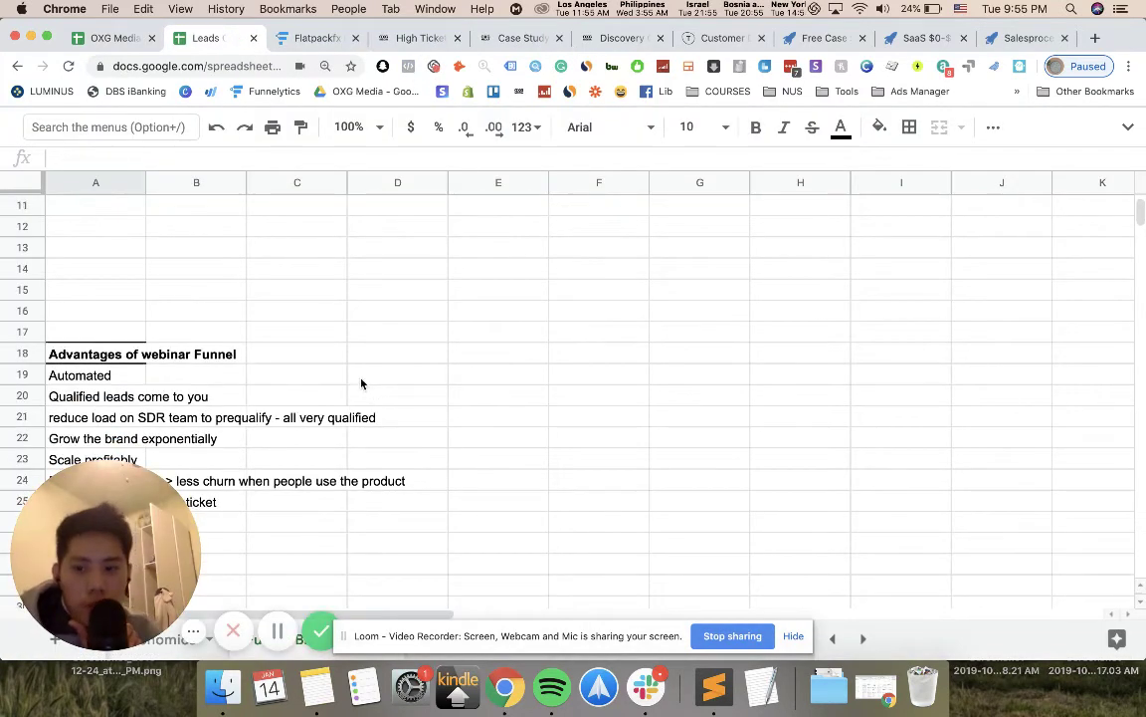
scroll(217, 351, "down", 2)
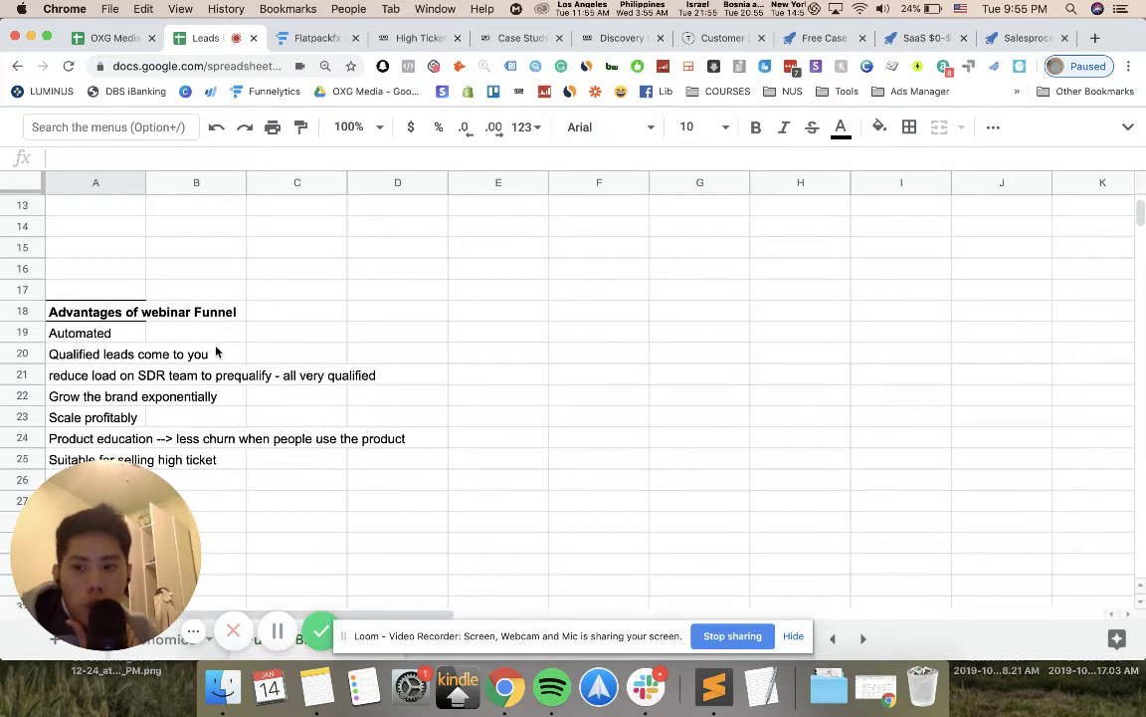
scroll(217, 351, "down", 1)
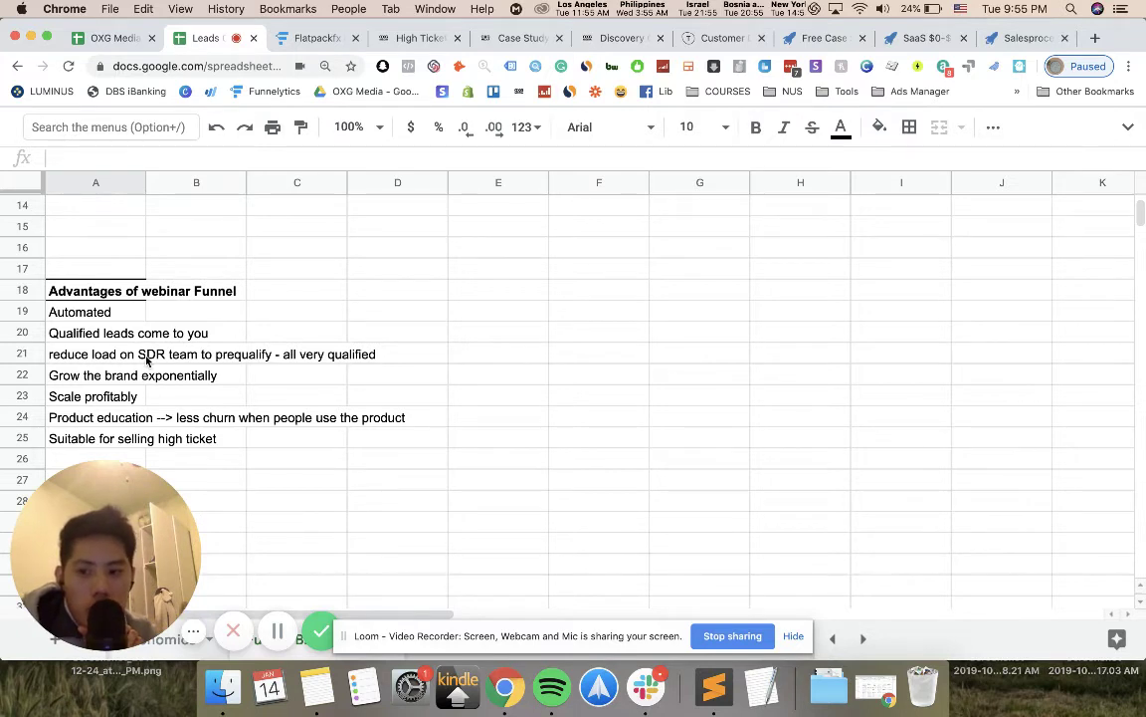
left_click(307, 423)
left_click(192, 423)
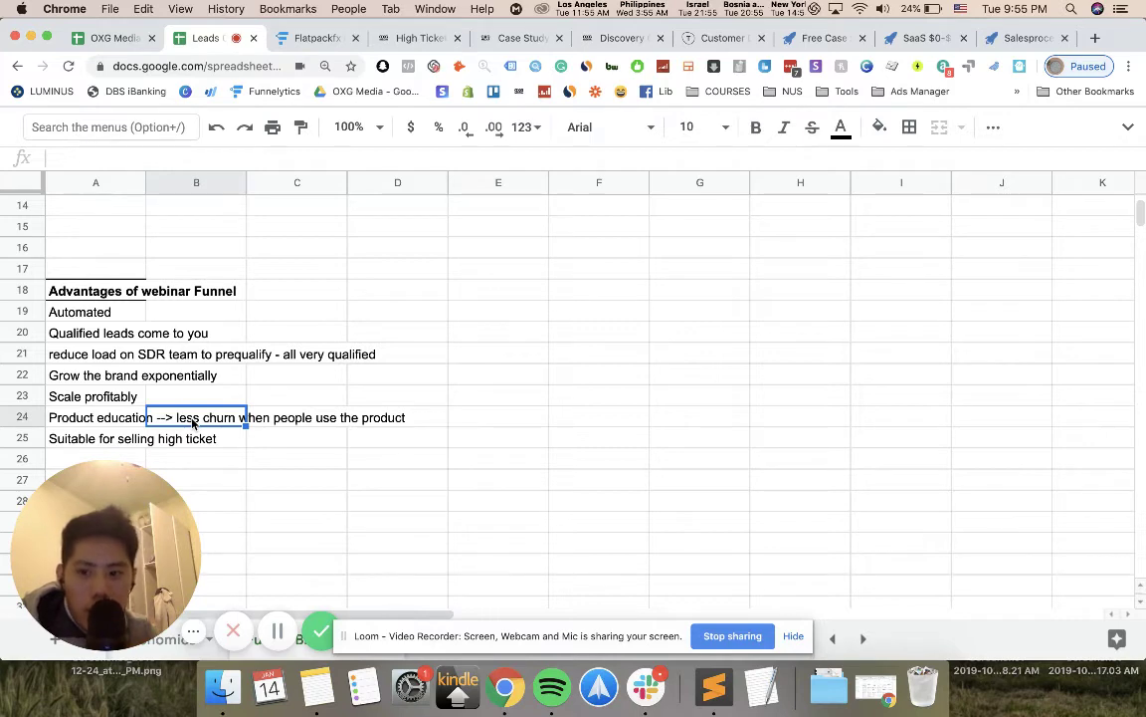
left_click(109, 439)
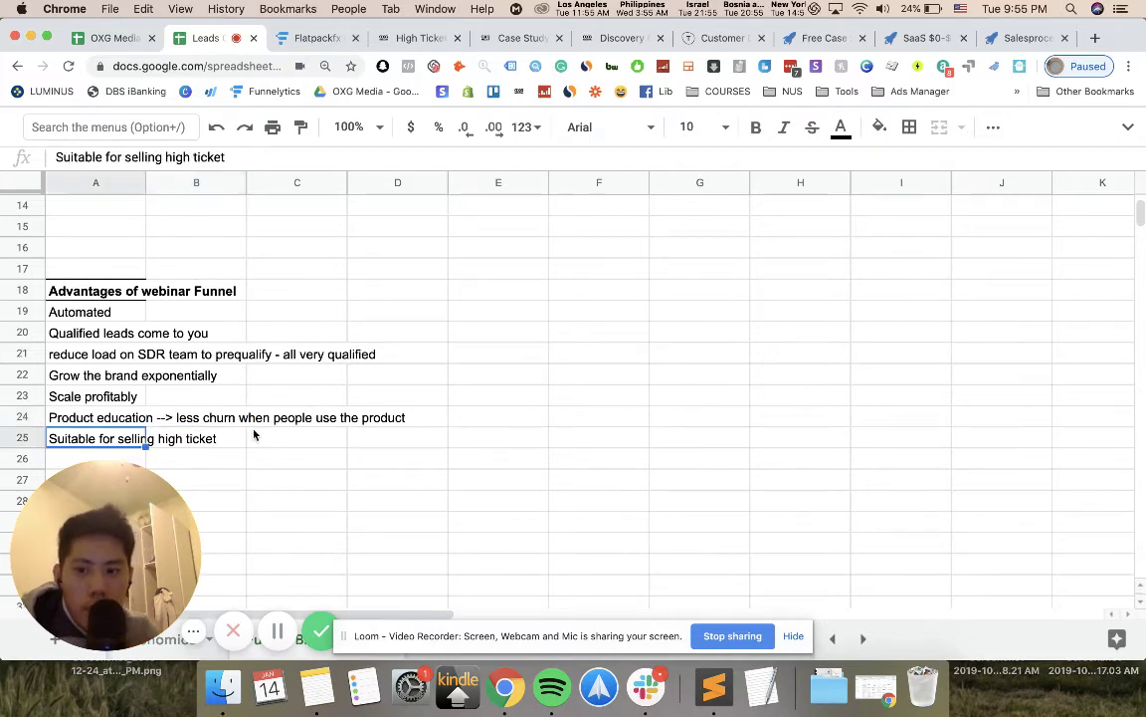
- Review the Funnel Breakdown stages in row 3, from Traffic and landing page opt-in through to the Sales Team and $$$
scroll(262, 428, "up", 5)
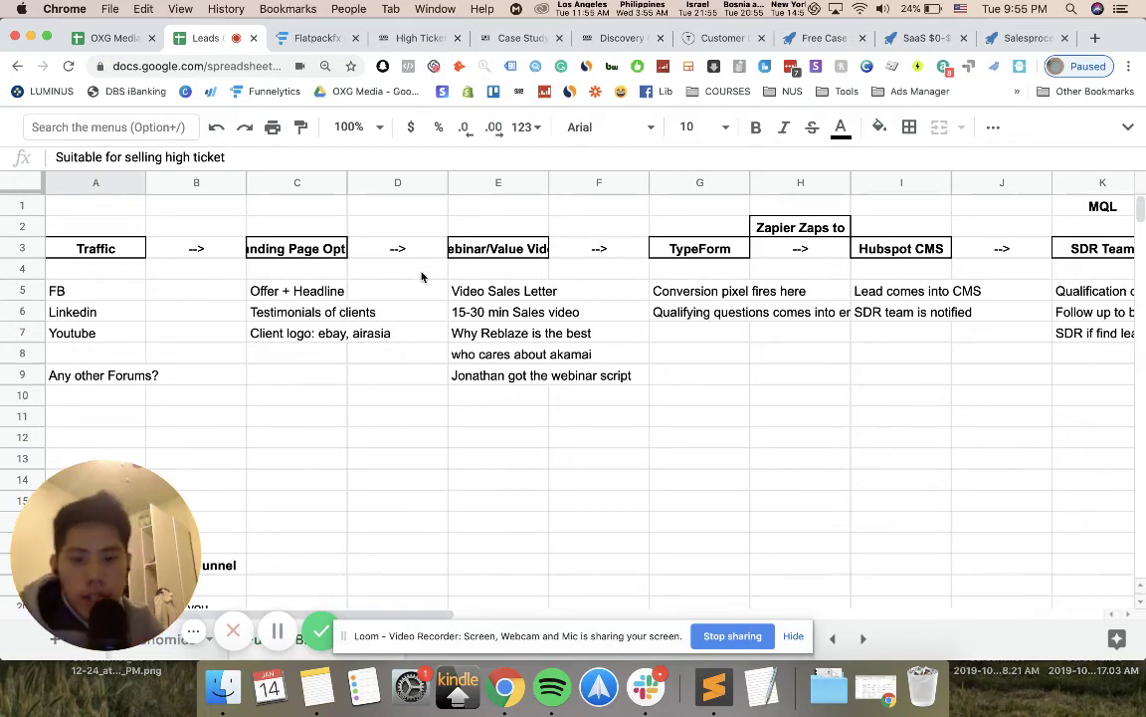
scroll(468, 333, "right", 5)
scroll(478, 332, "left", 5)
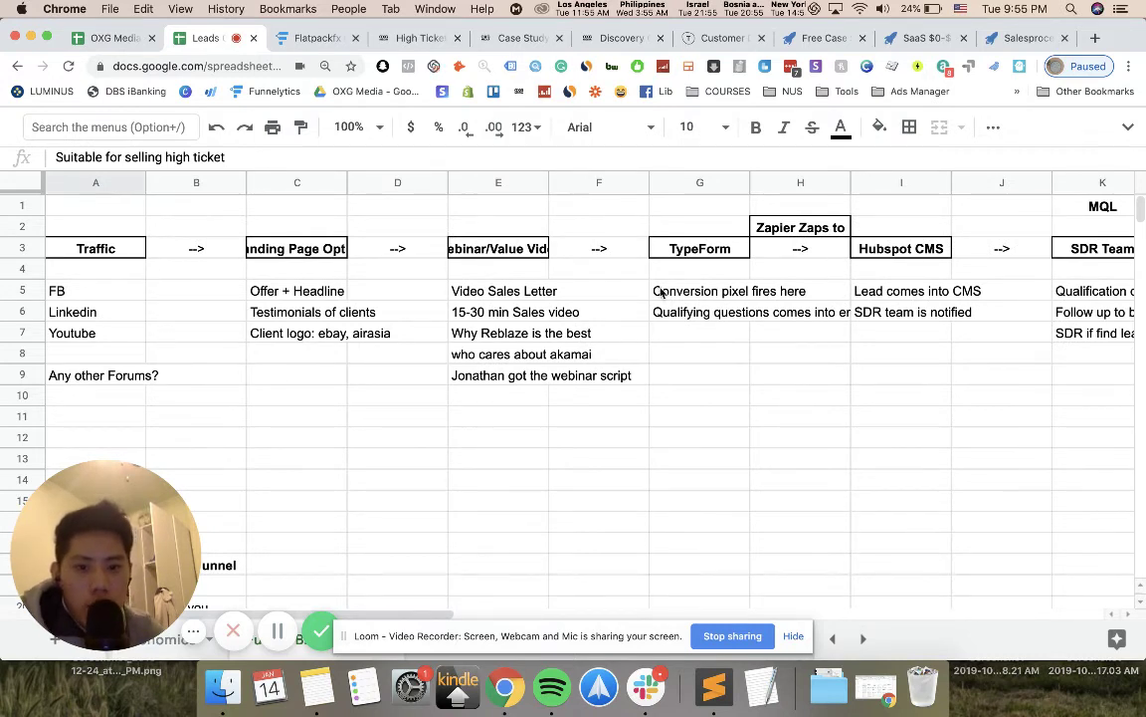
scroll(764, 273, "right", 3)
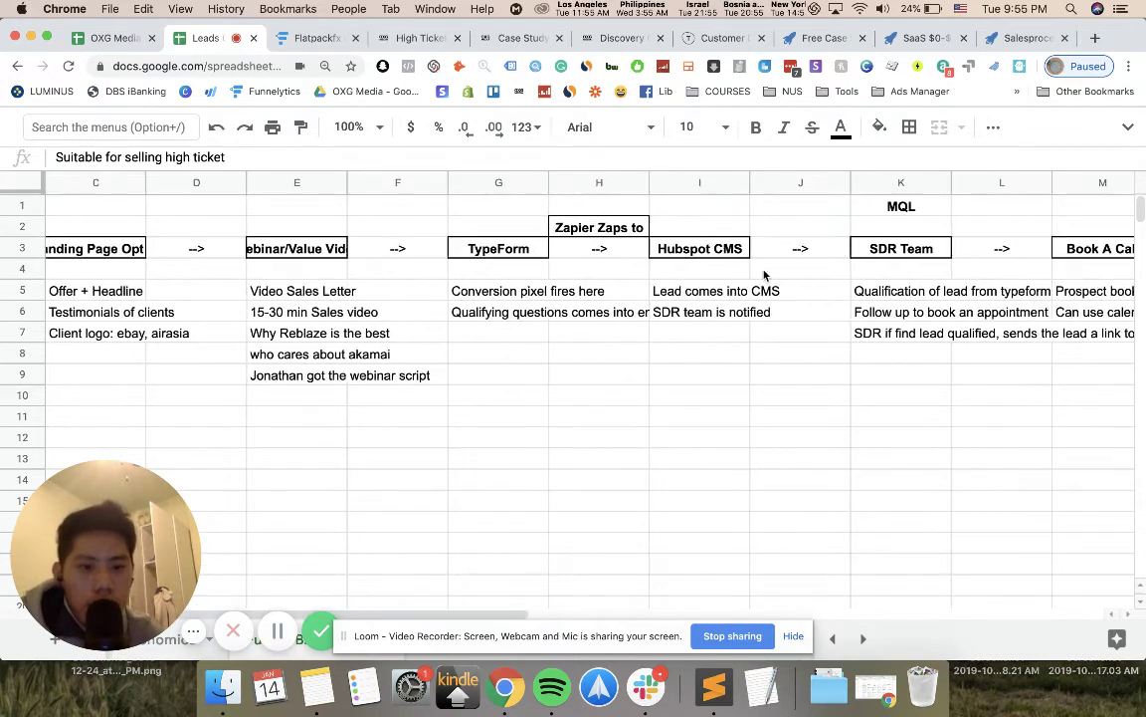
scroll(768, 271, "right", 3)
scroll(773, 268, "right", 3)
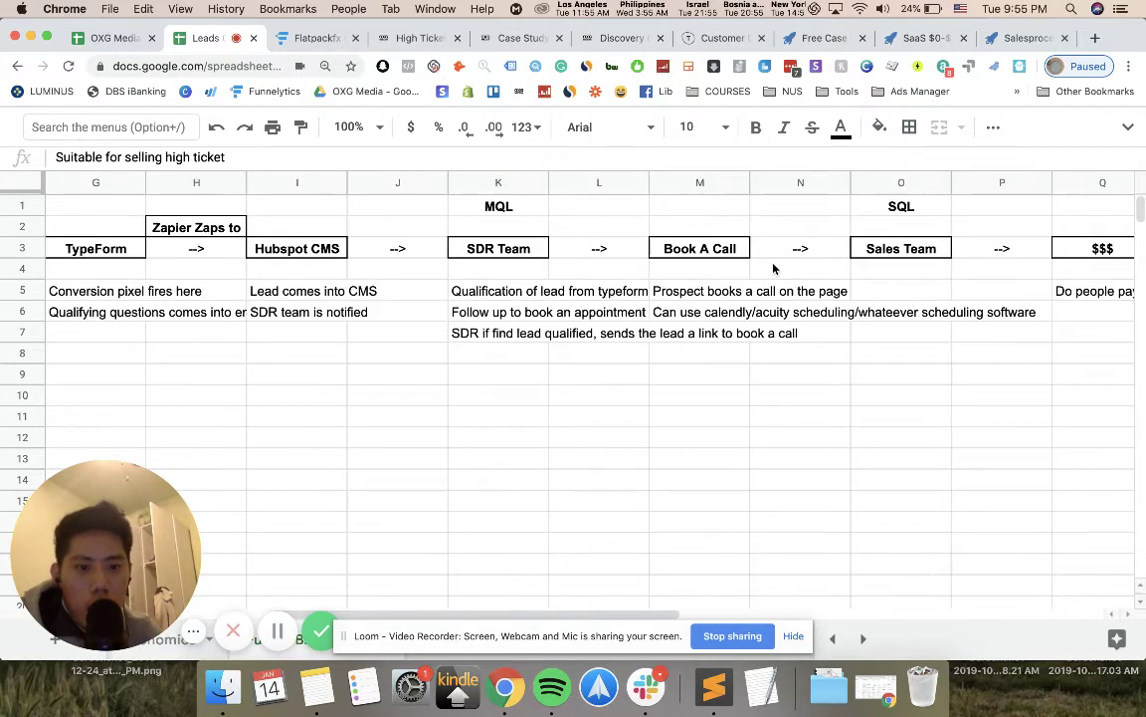
- Open the Tracking Metrics Unit Economics sheet and inspect its cost per discovery call, conversion rate and minimum package price cells
left_click_drag(128, 515, 781, 491)
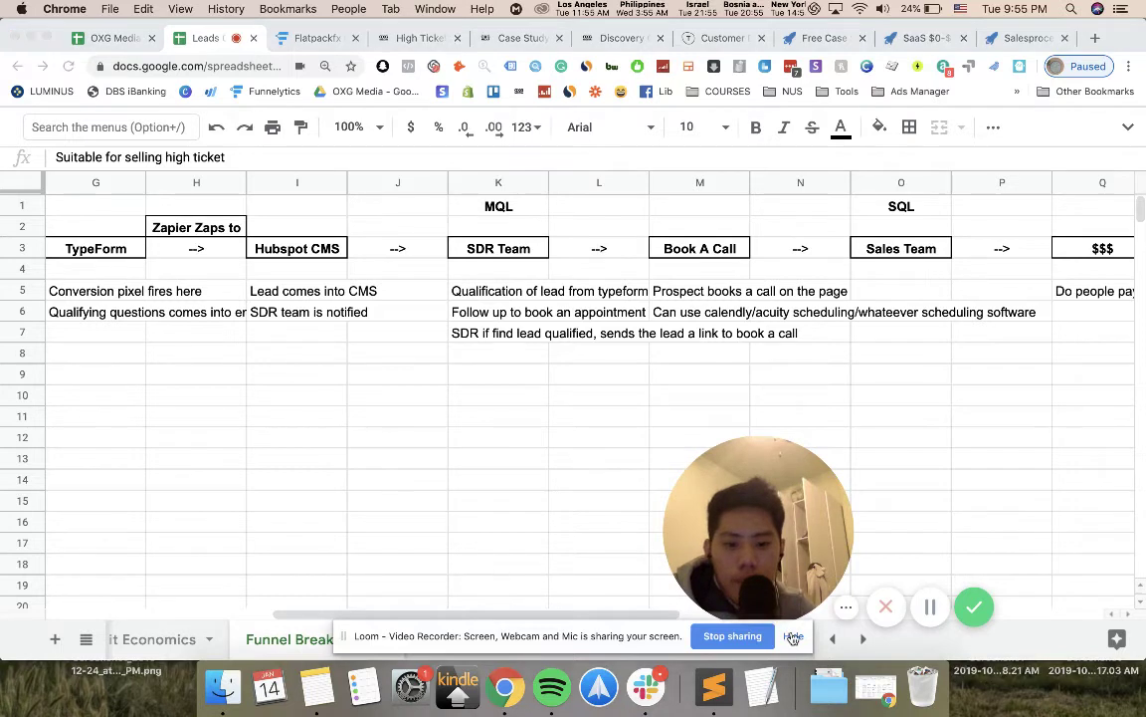
left_click(793, 635)
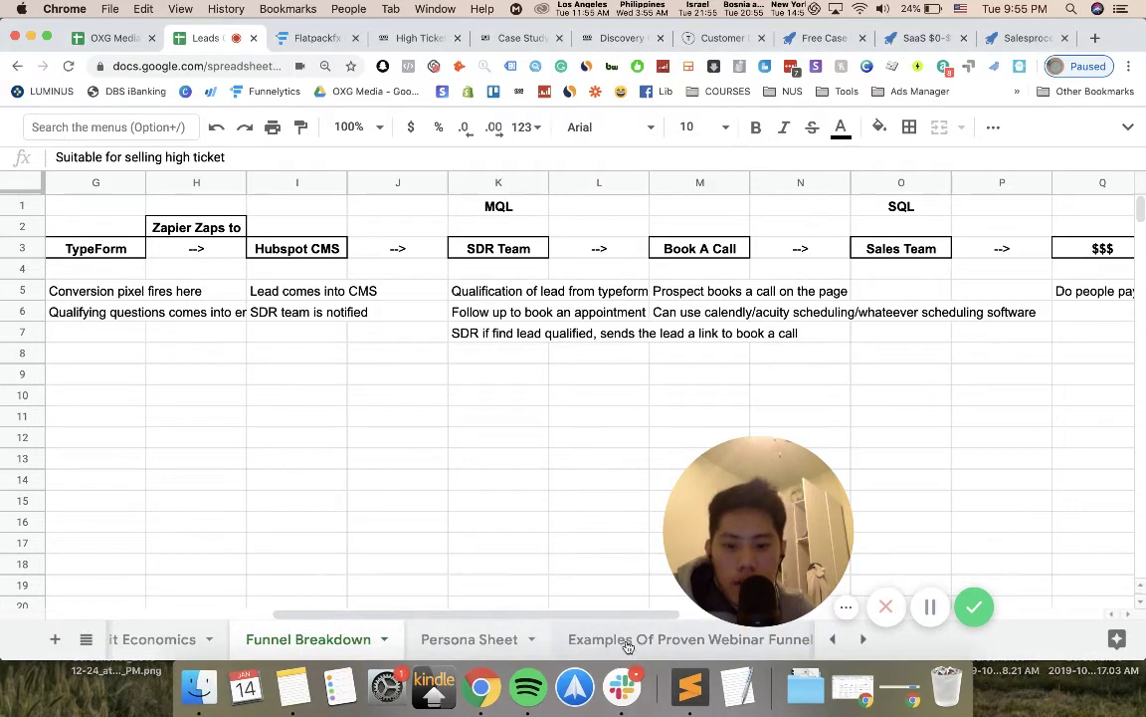
left_click(156, 638)
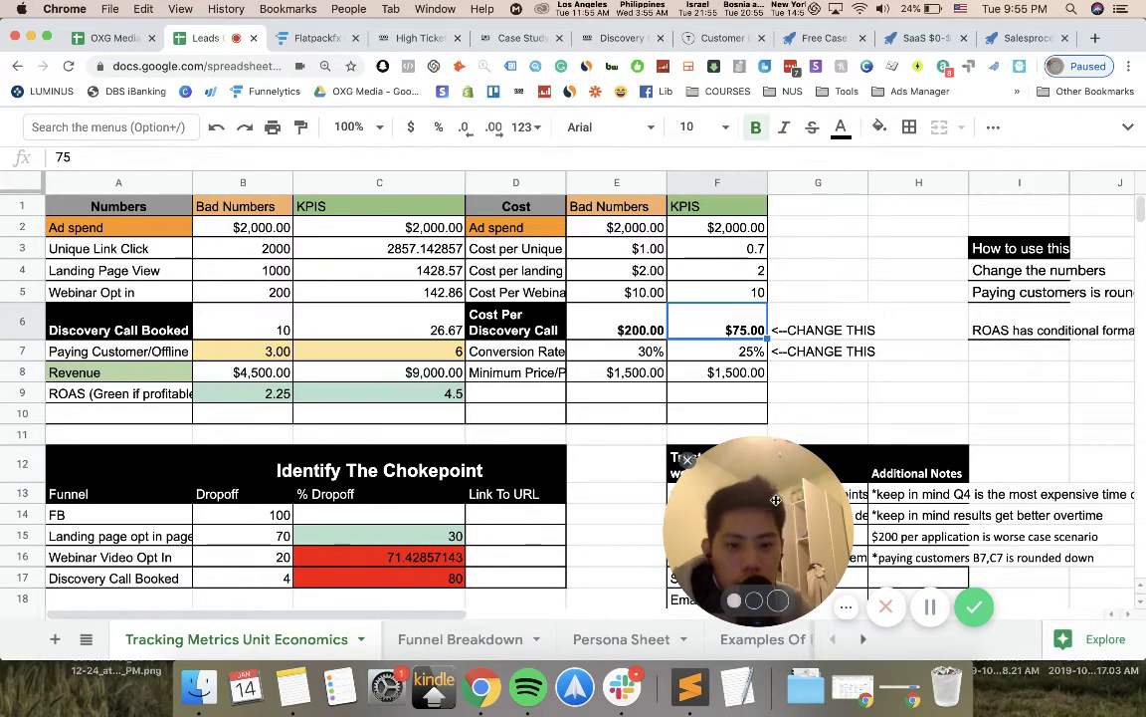
left_click(633, 323)
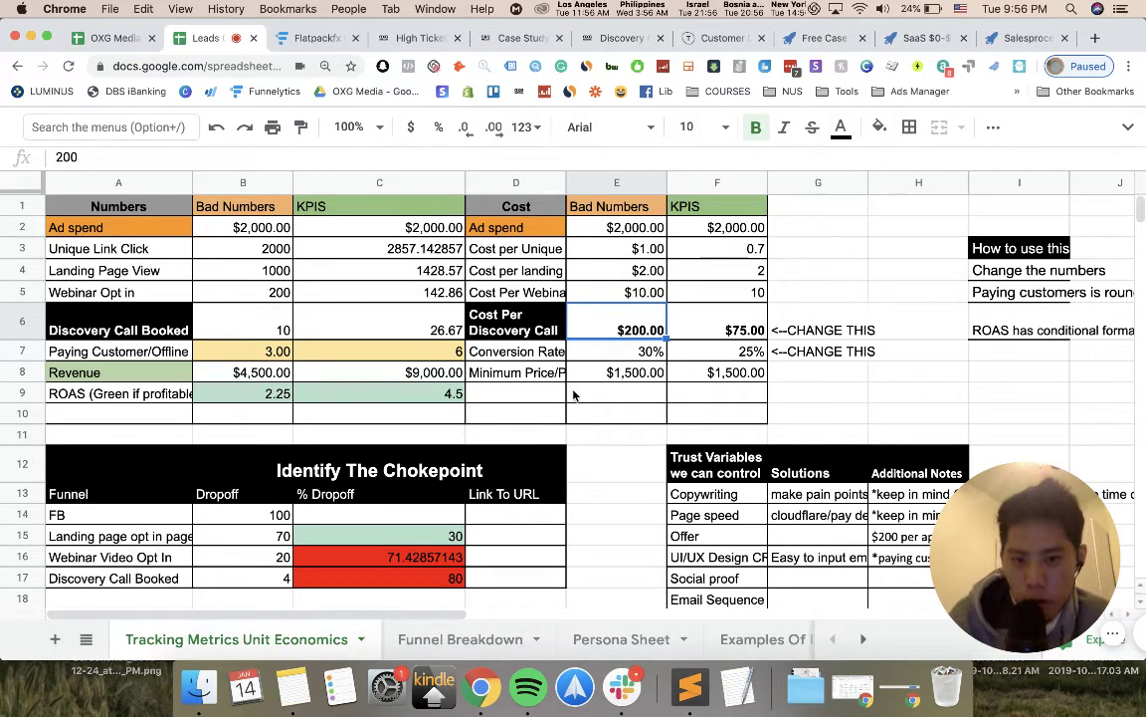
key("Down")
key("Down")
left_click(530, 373)
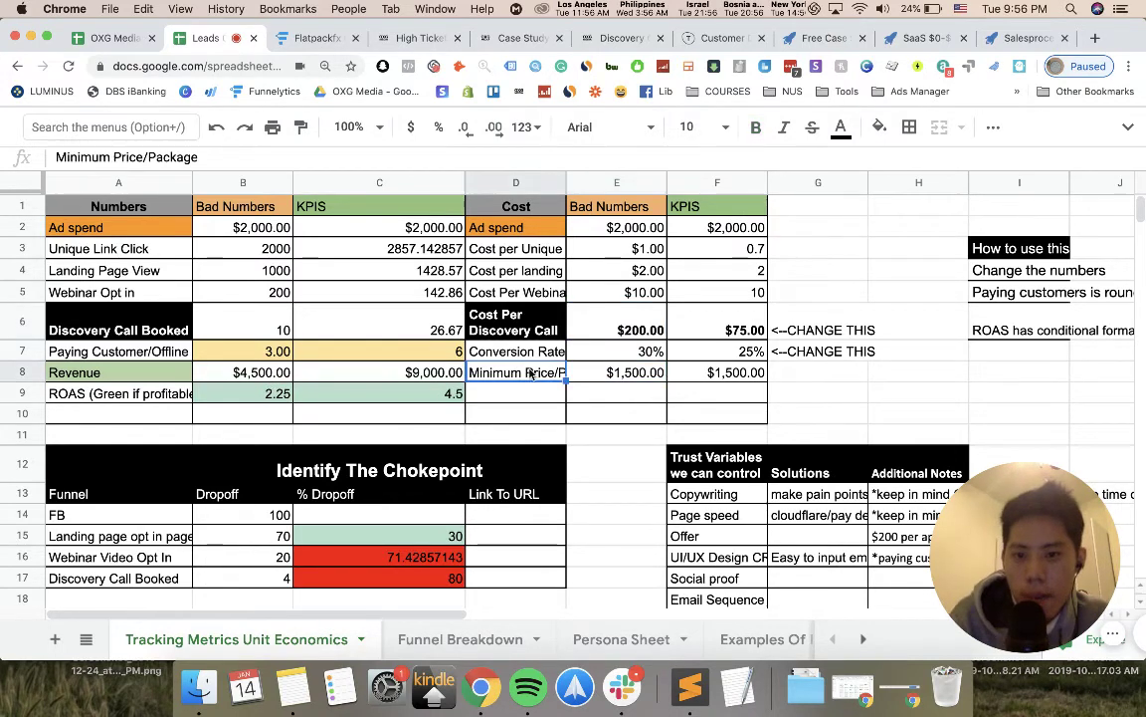
left_click(635, 373)
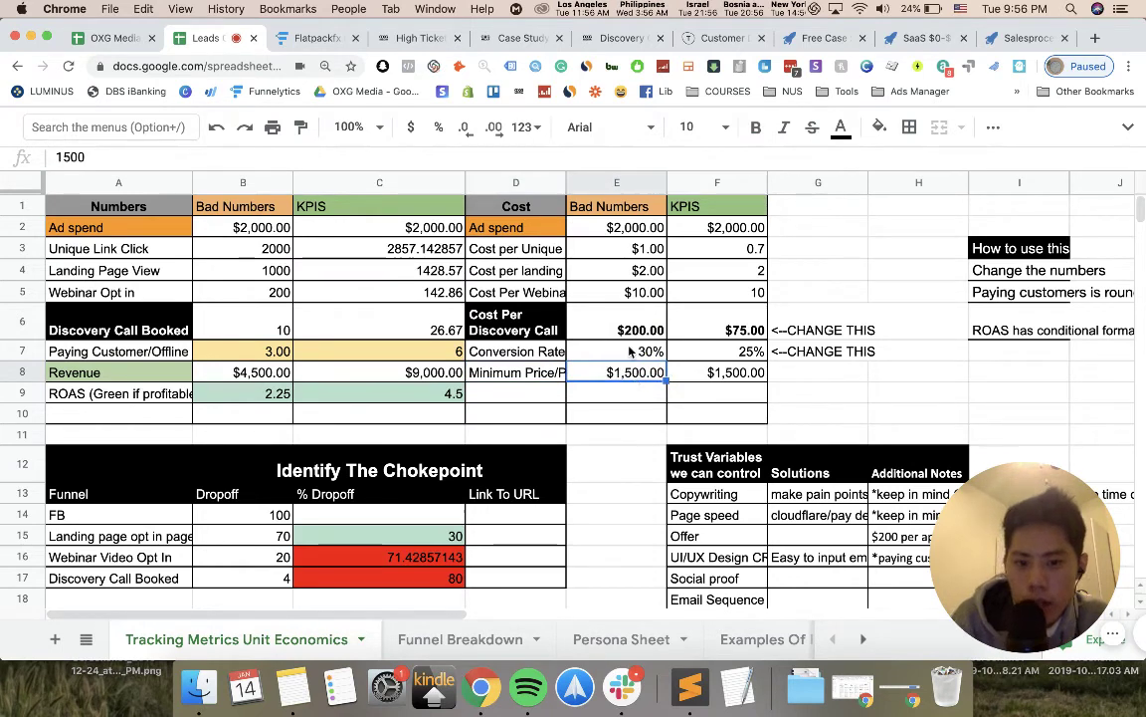
left_click(629, 351)
left_click(716, 330)
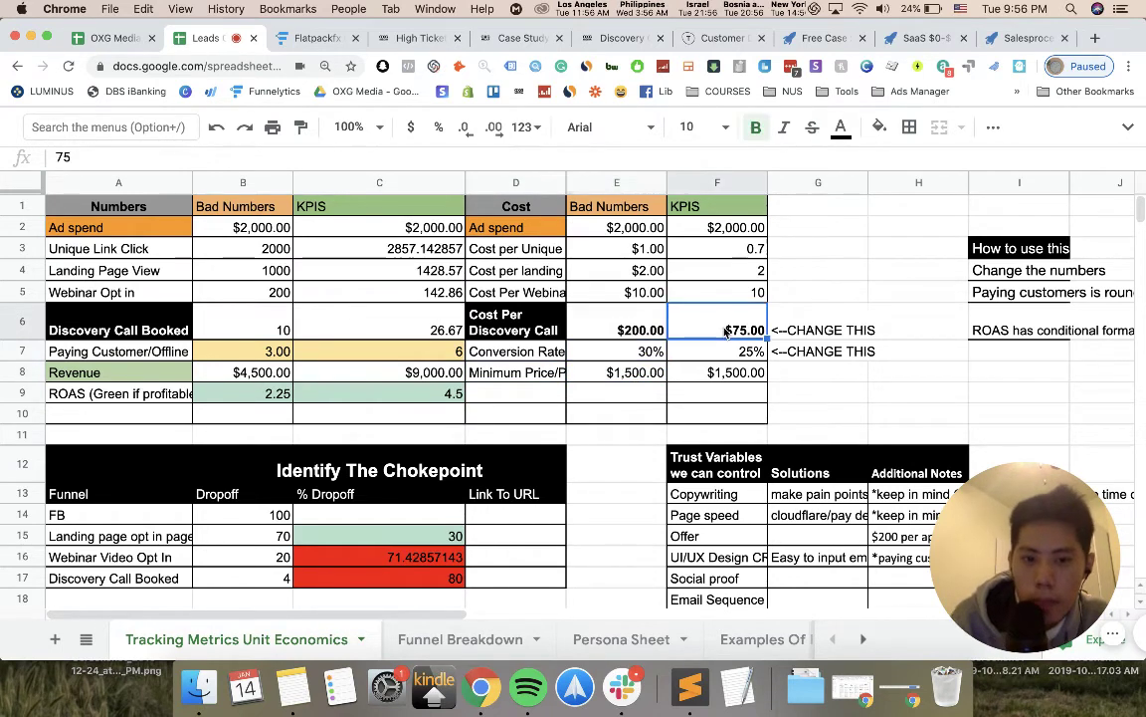
- Compare the Bad Numbers and KPIS cost columns in rows 1 to 8, and check the KPIS ROAS cell
left_click_drag(717, 206, 741, 367)
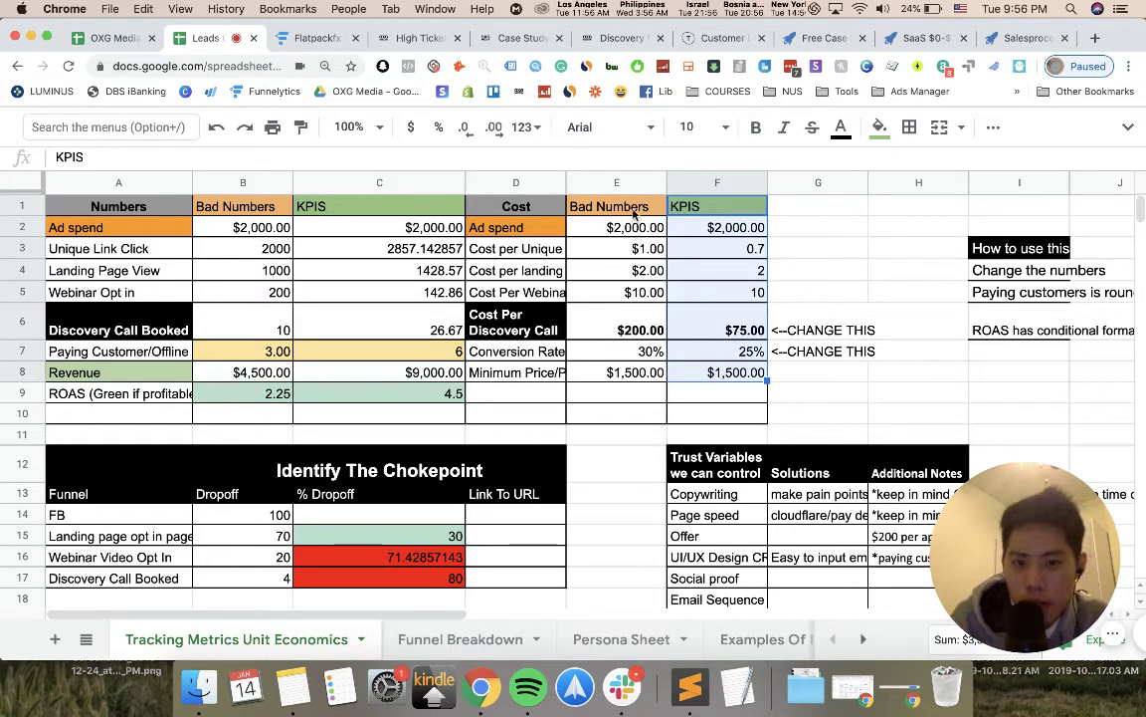
left_click_drag(614, 206, 637, 377)
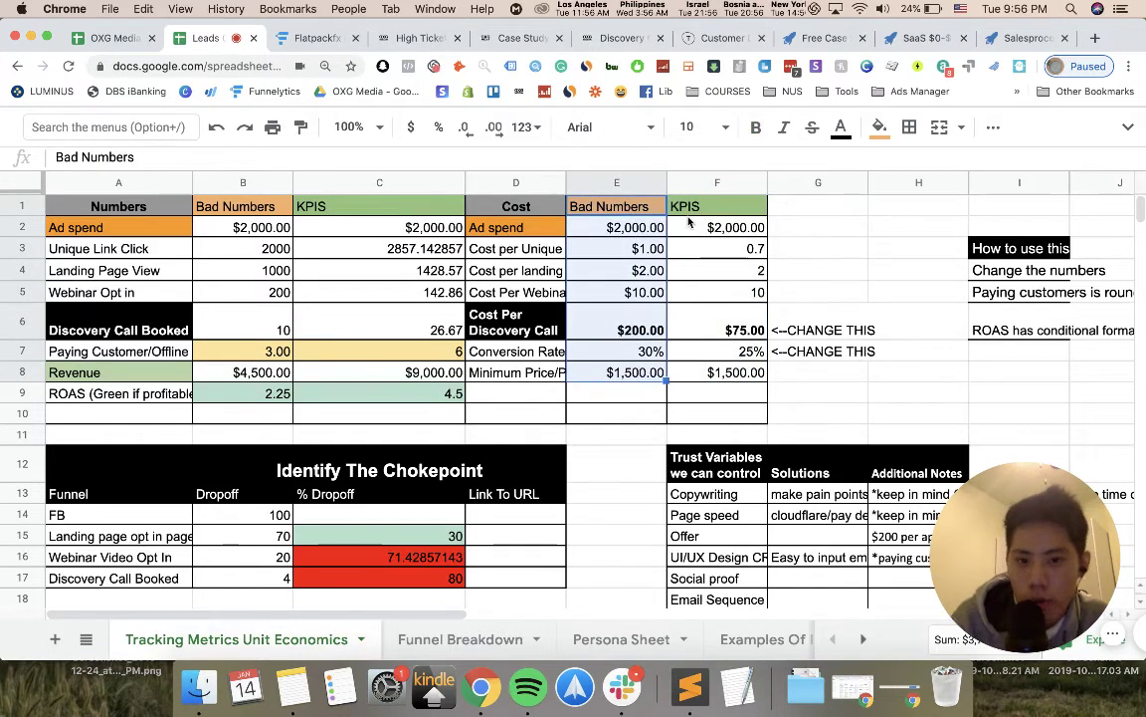
left_click_drag(697, 208, 704, 367)
left_click(709, 334)
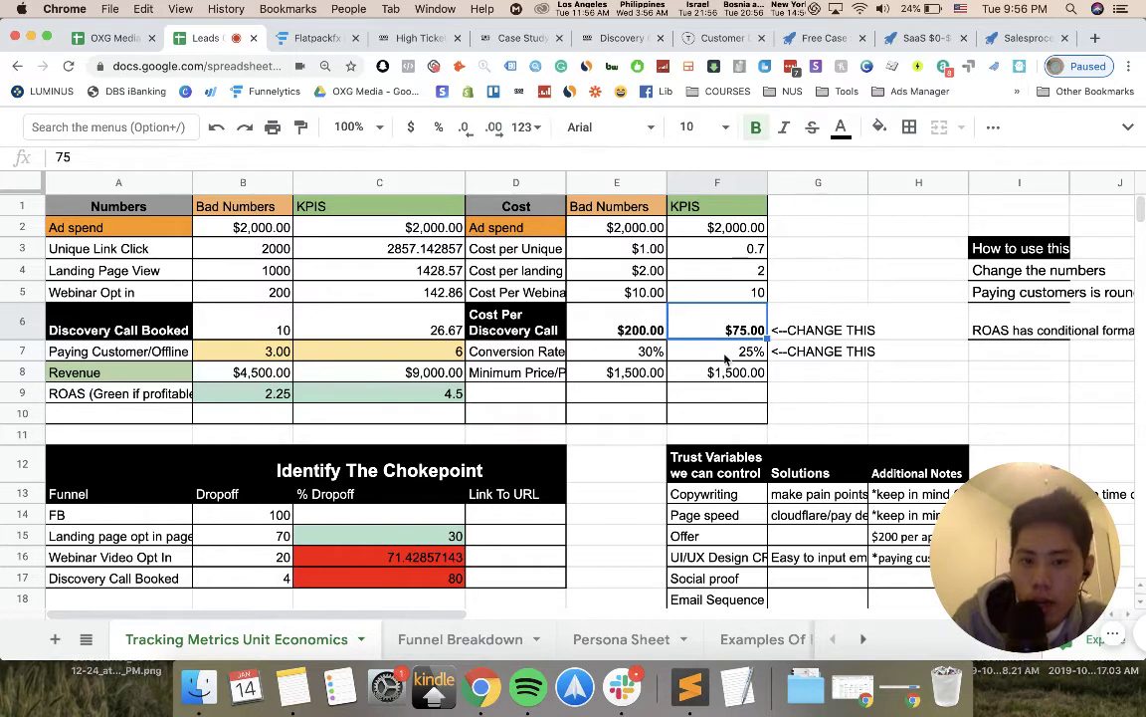
left_click(448, 393)
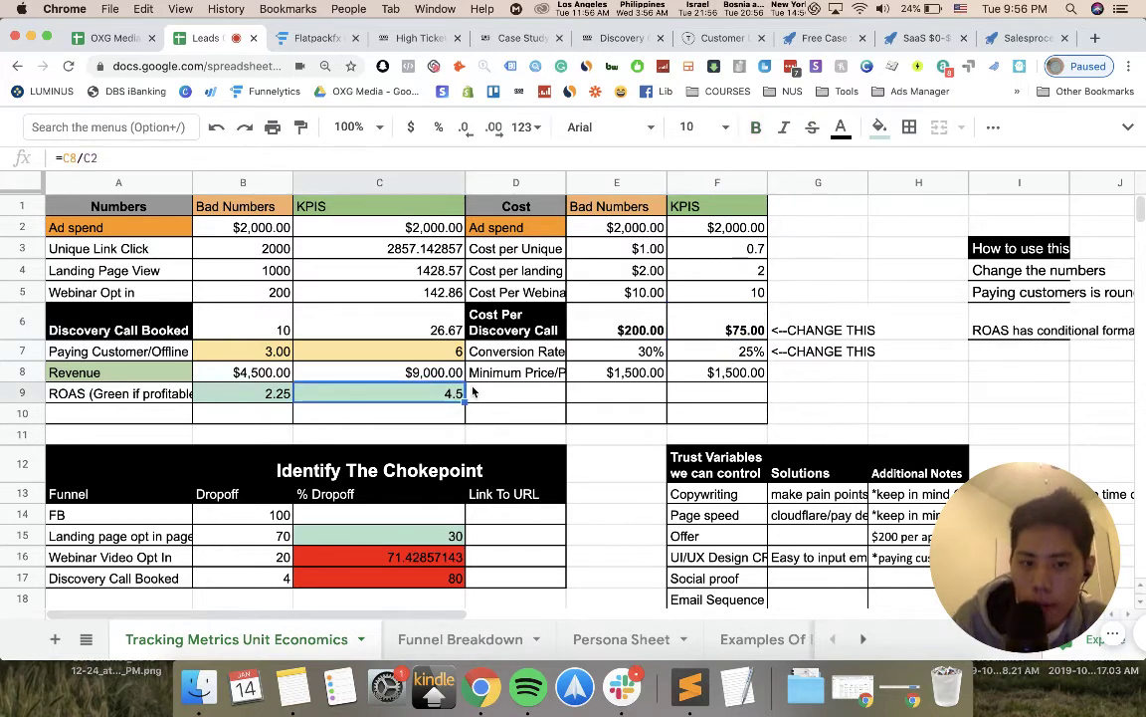
scroll(451, 517, "down", 3)
scroll(451, 518, "up", 3)
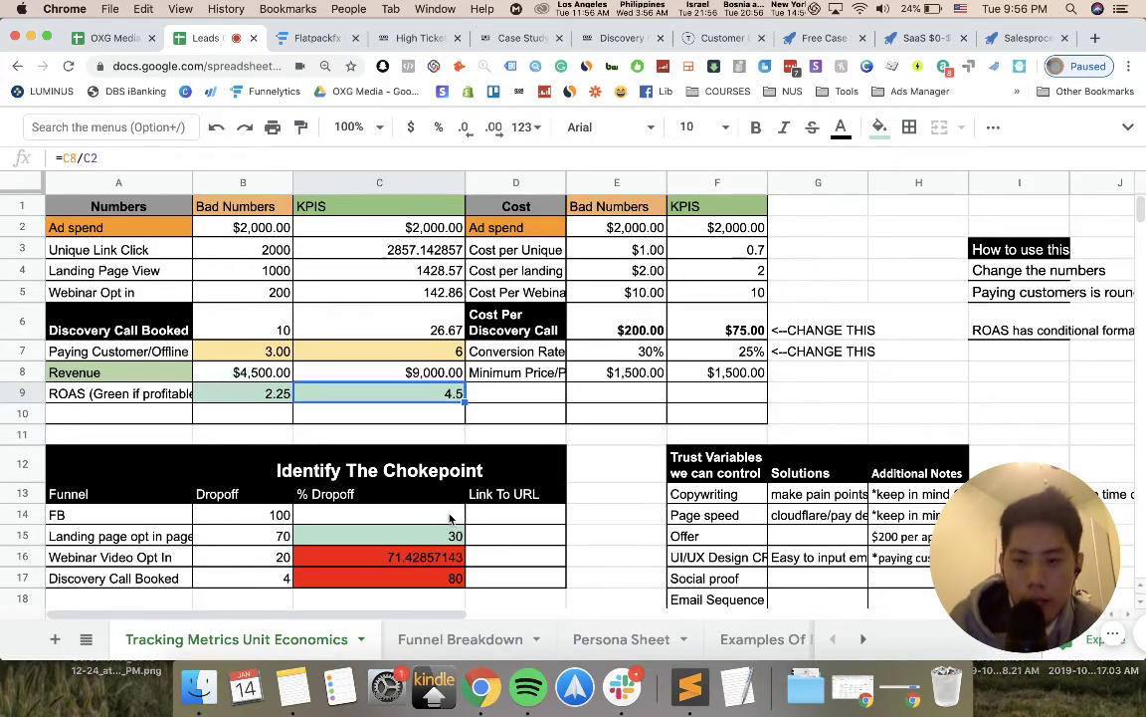
- Look over the Funnel Breakdown and Persona Sheet, and view the Tesla case among the proven webinar funnel examples
left_click(448, 640)
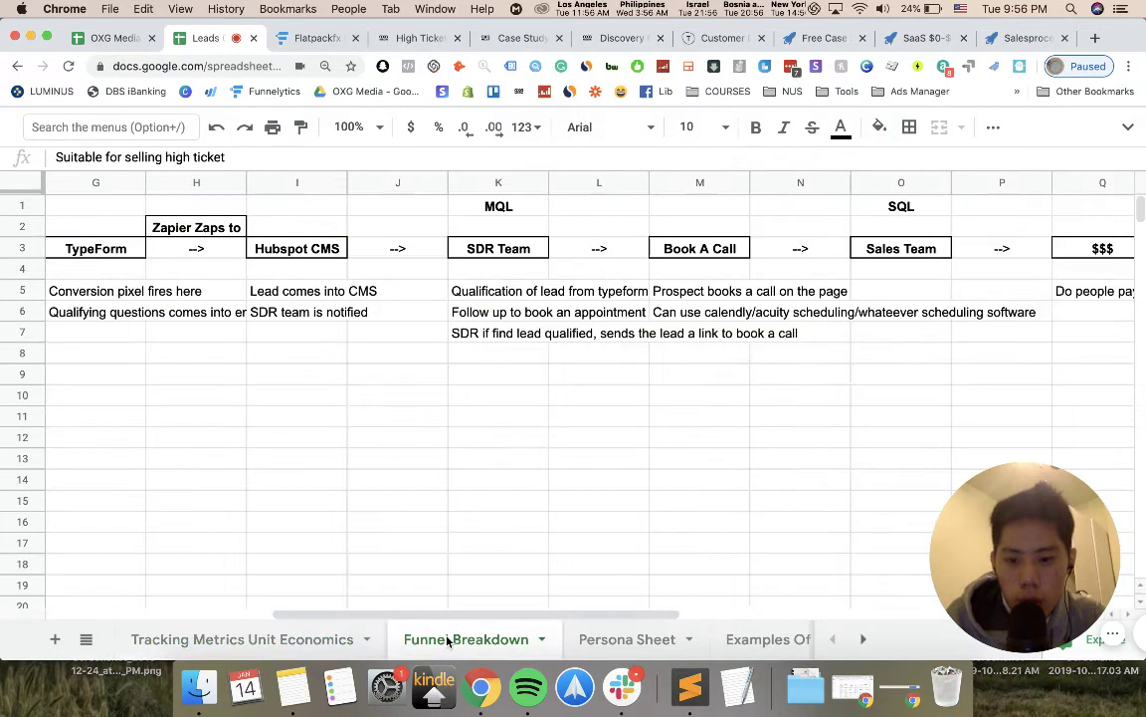
left_click(622, 647)
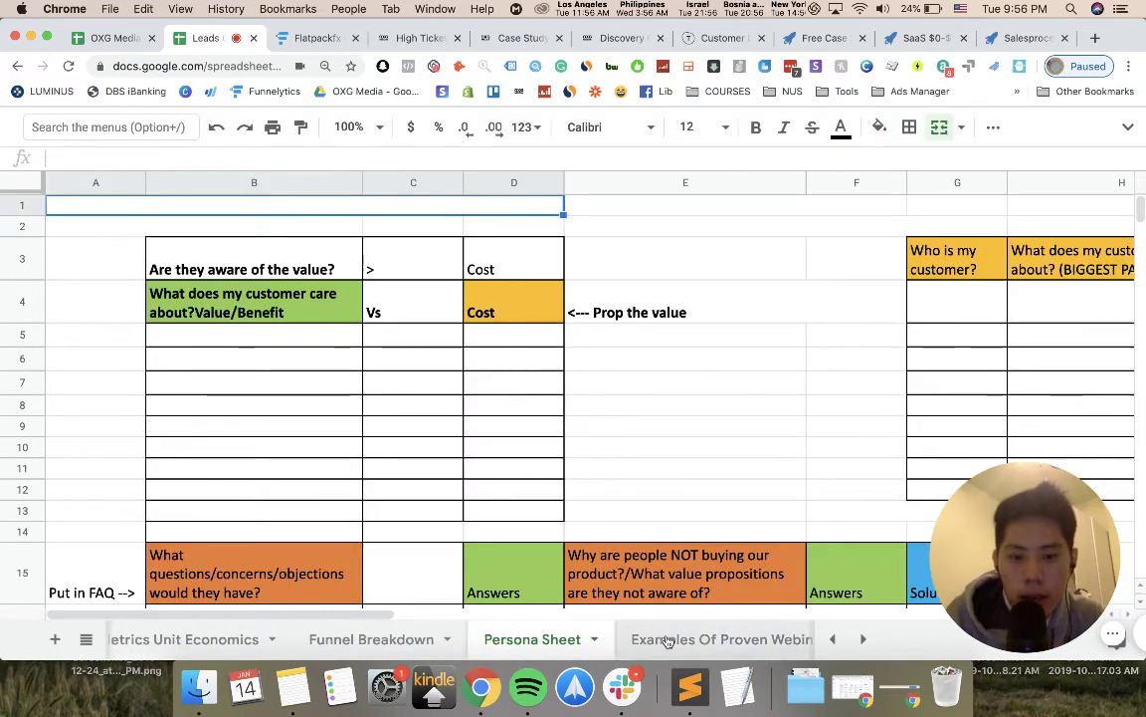
left_click(668, 642)
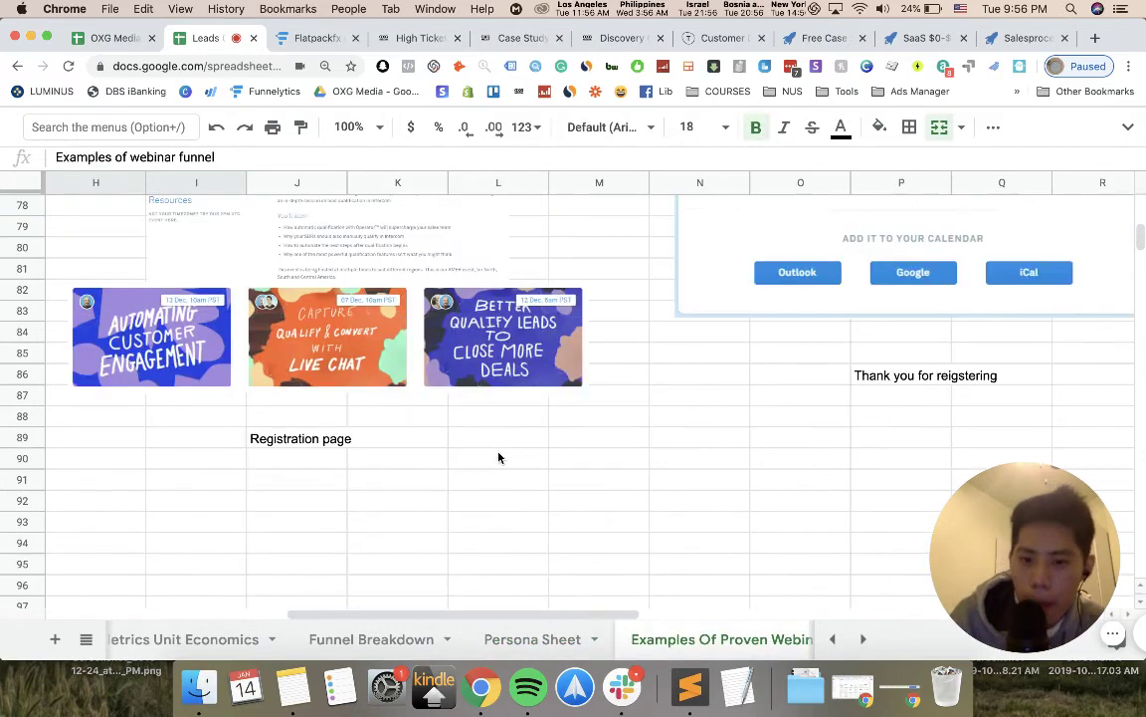
scroll(499, 457, "up", 20)
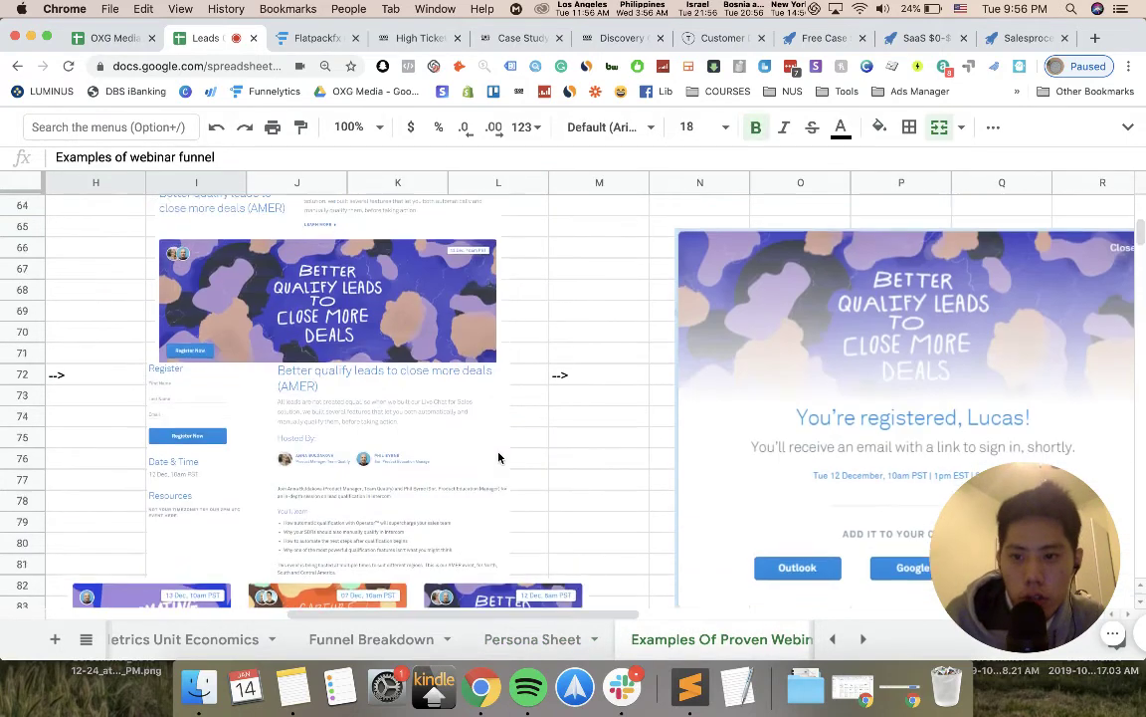
scroll(498, 457, "left", 7)
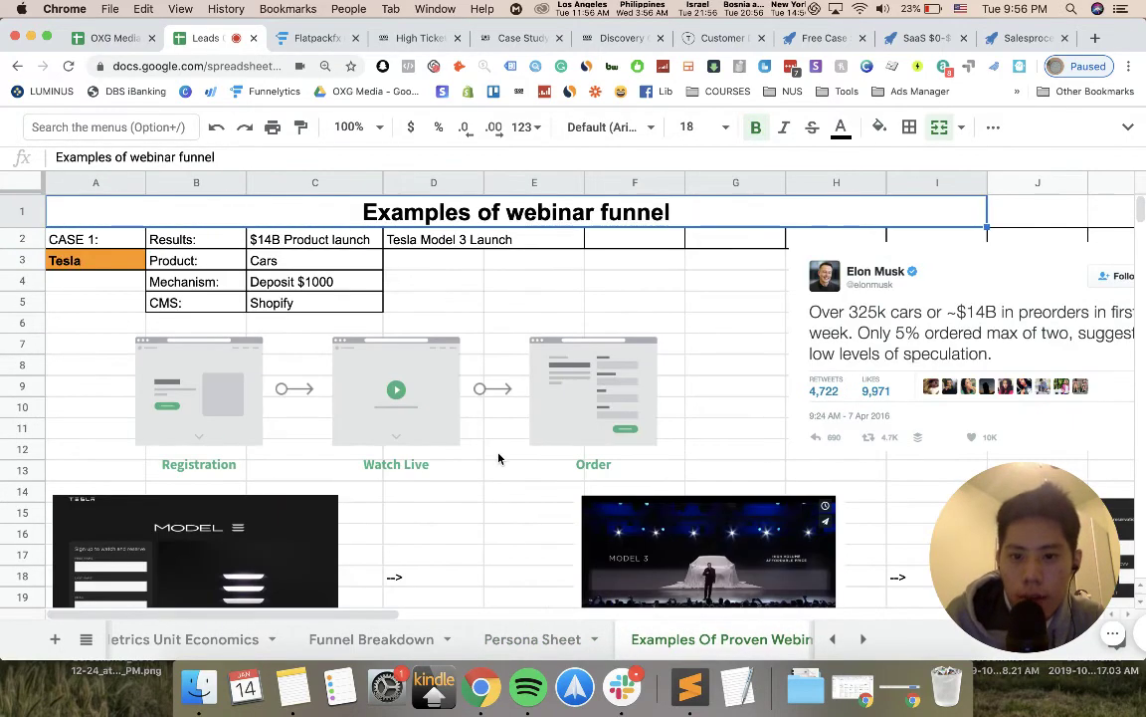
scroll(518, 341, "down", 2)
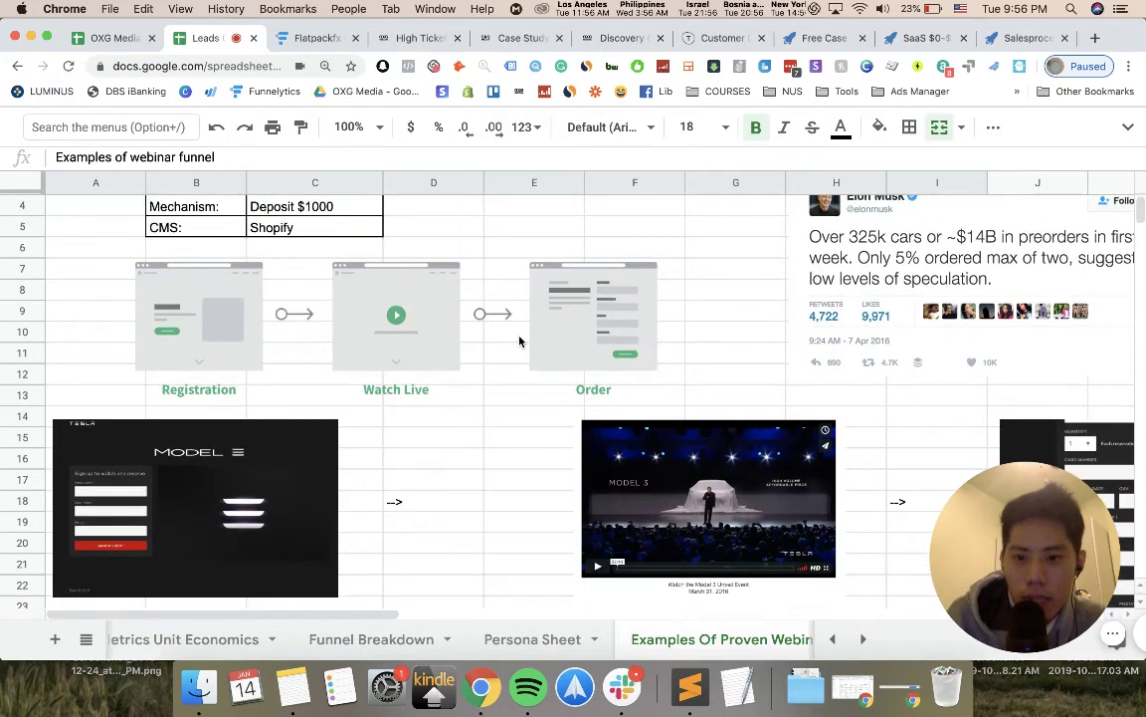
- Review the Tesla case in the webinar funnel examples, from its results and mechanism rows to the registration, value video and order pages
scroll(518, 341, "up", 2)
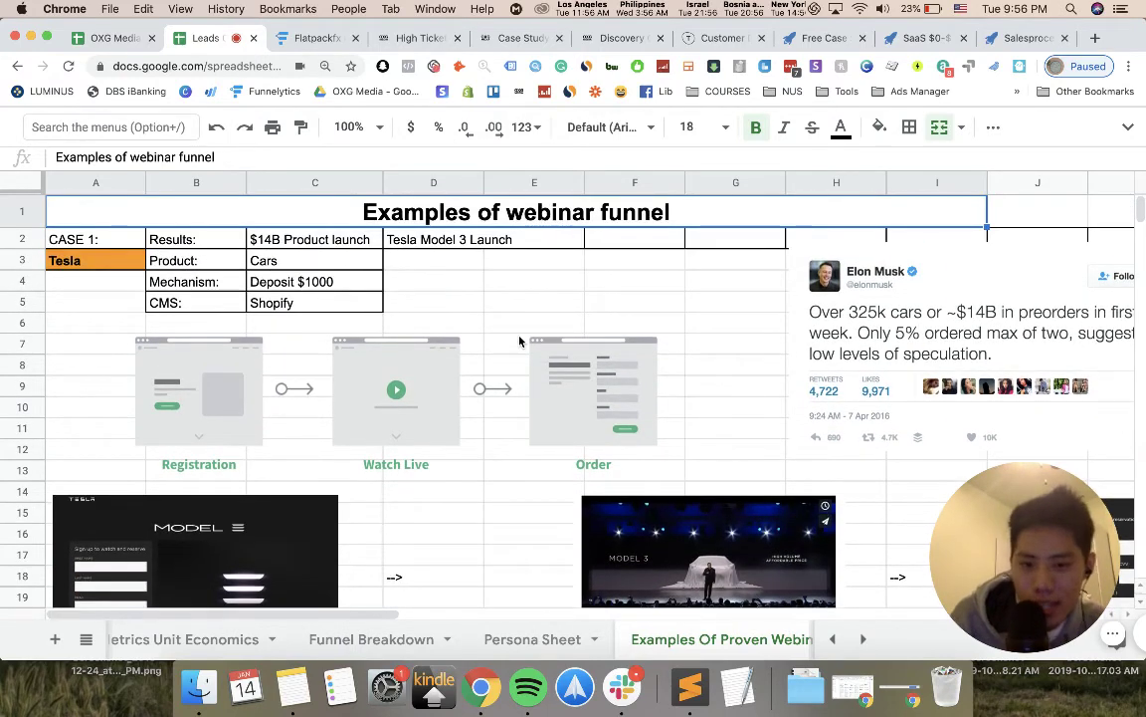
scroll(538, 348, "down", 3)
scroll(557, 361, "up", 3)
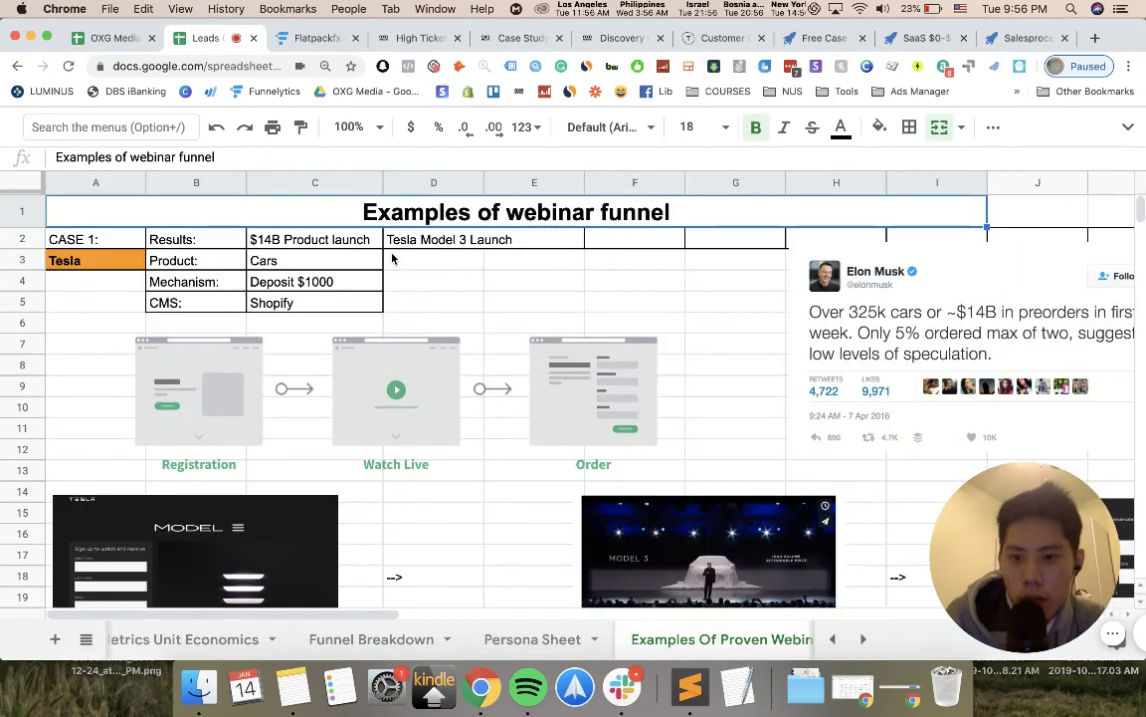
scroll(418, 317, "down", 5)
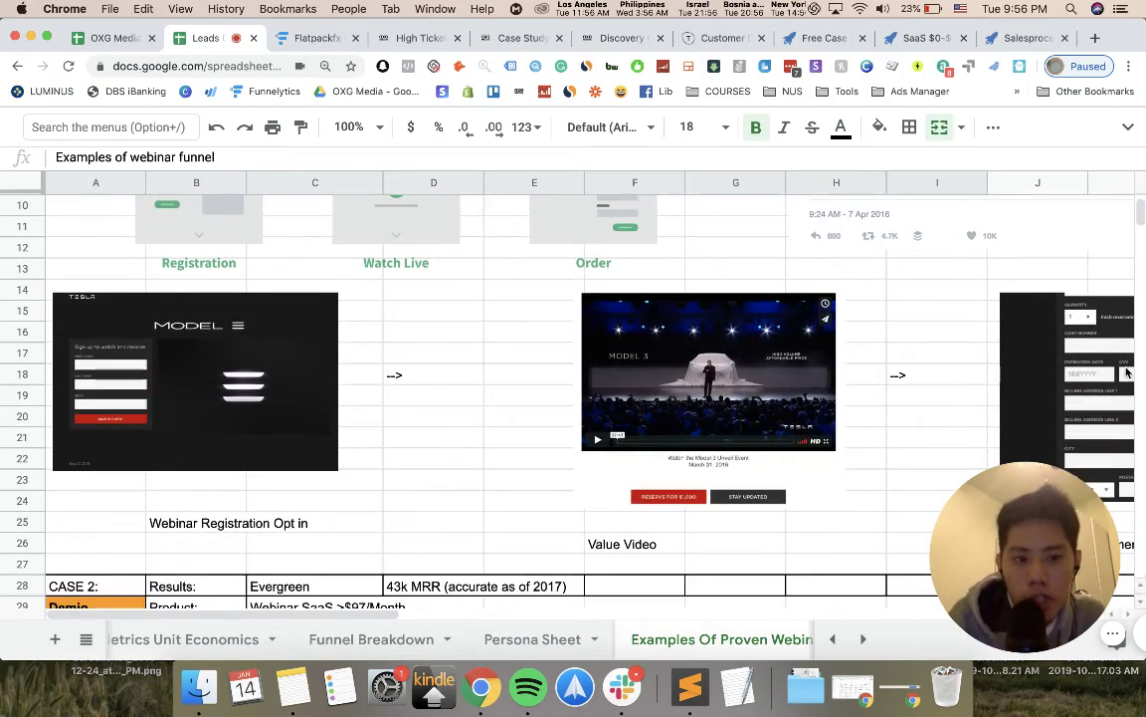
- Examine the Demio case's funnel, from opt-in and registration thank you pages through webinar video and checkout to the follow-up email
scroll(527, 313, "down", 10)
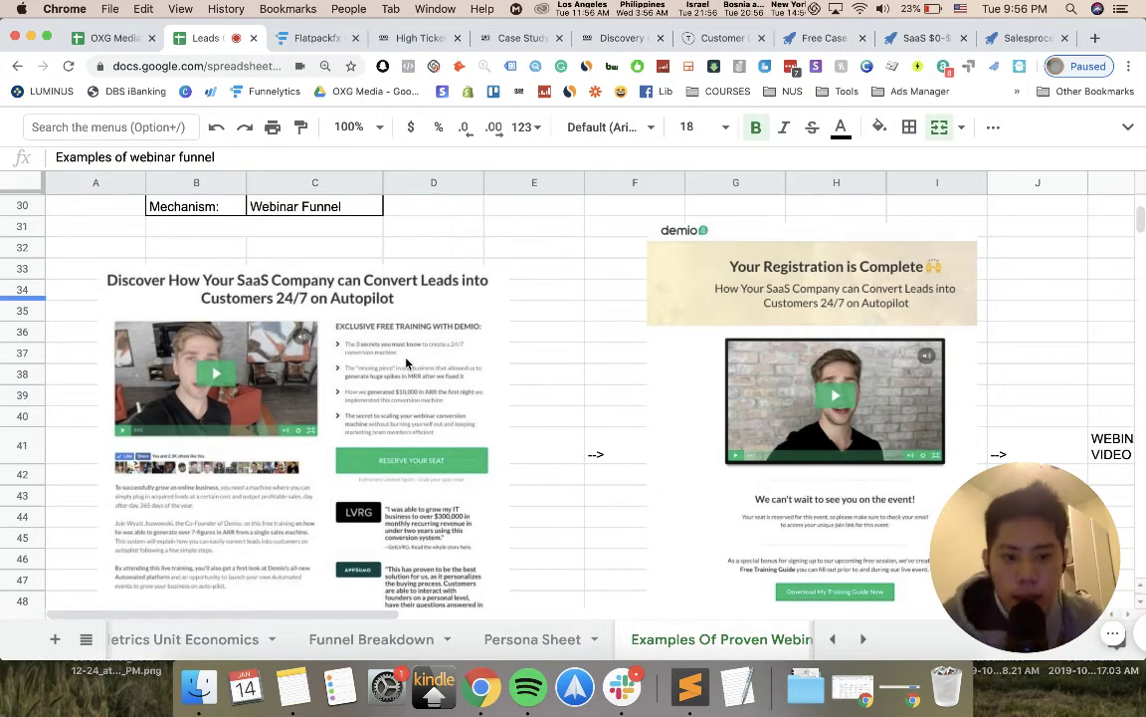
scroll(371, 370, "right", 4)
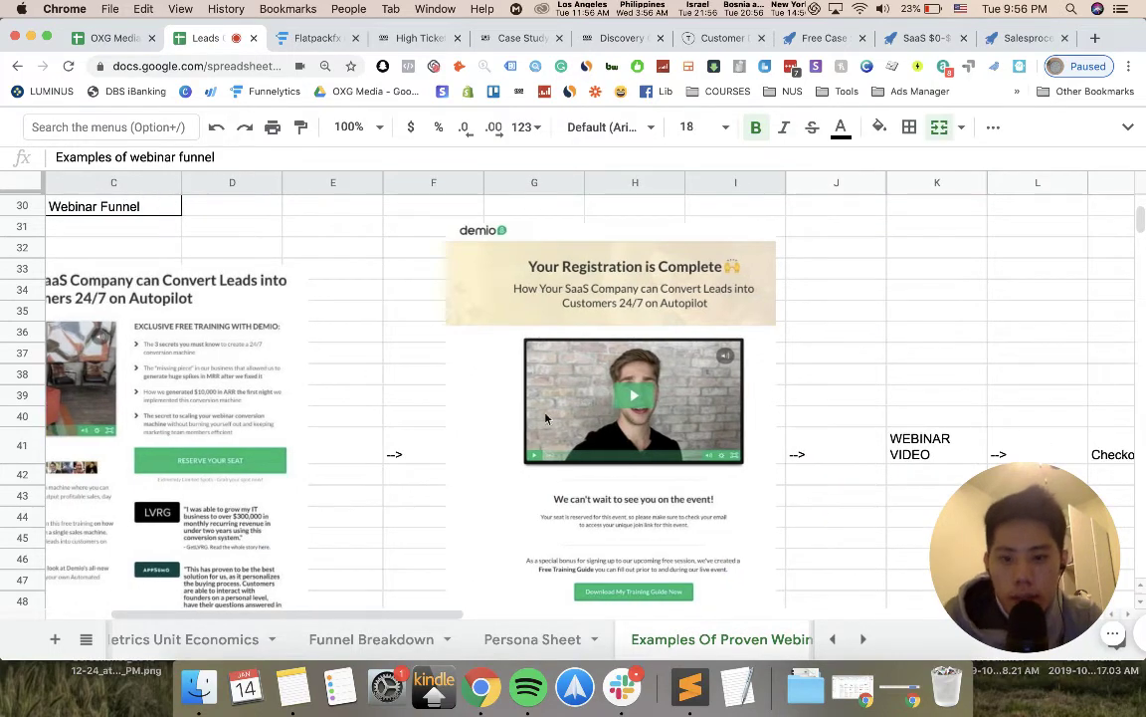
scroll(587, 410, "right", 10)
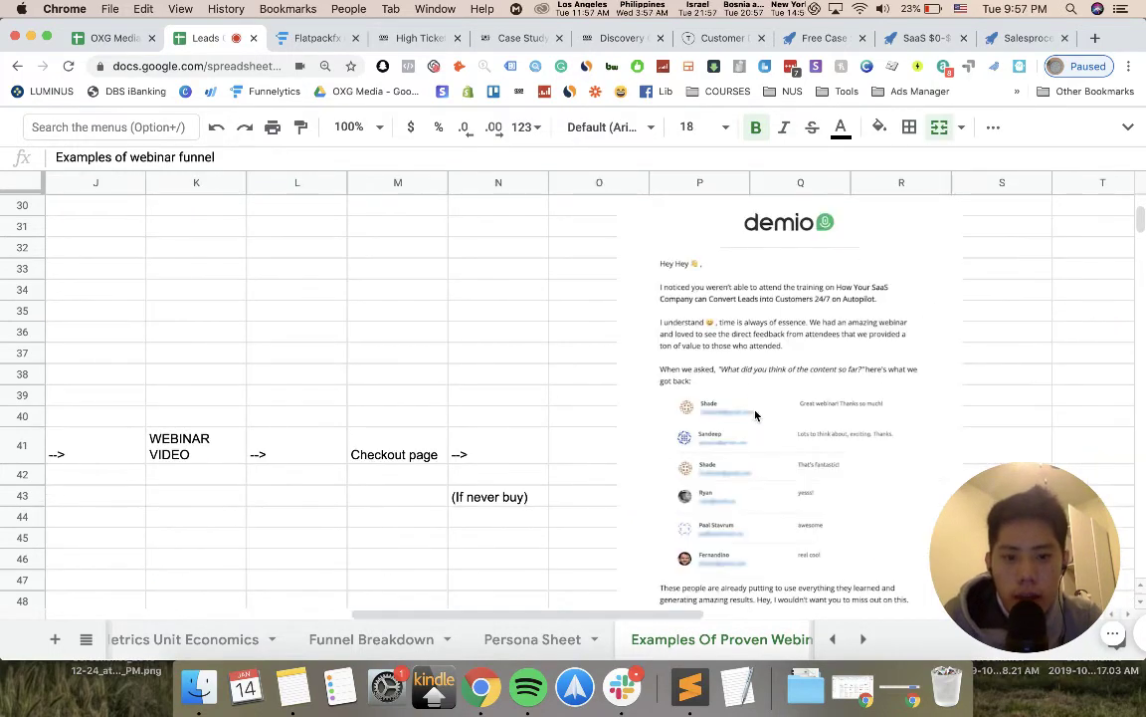
scroll(755, 415, "left", 10)
- Review Case 3, Intercom, following its webinar invitations, registration page and registration confirmation through to the webinar video
scroll(755, 415, "down", 8)
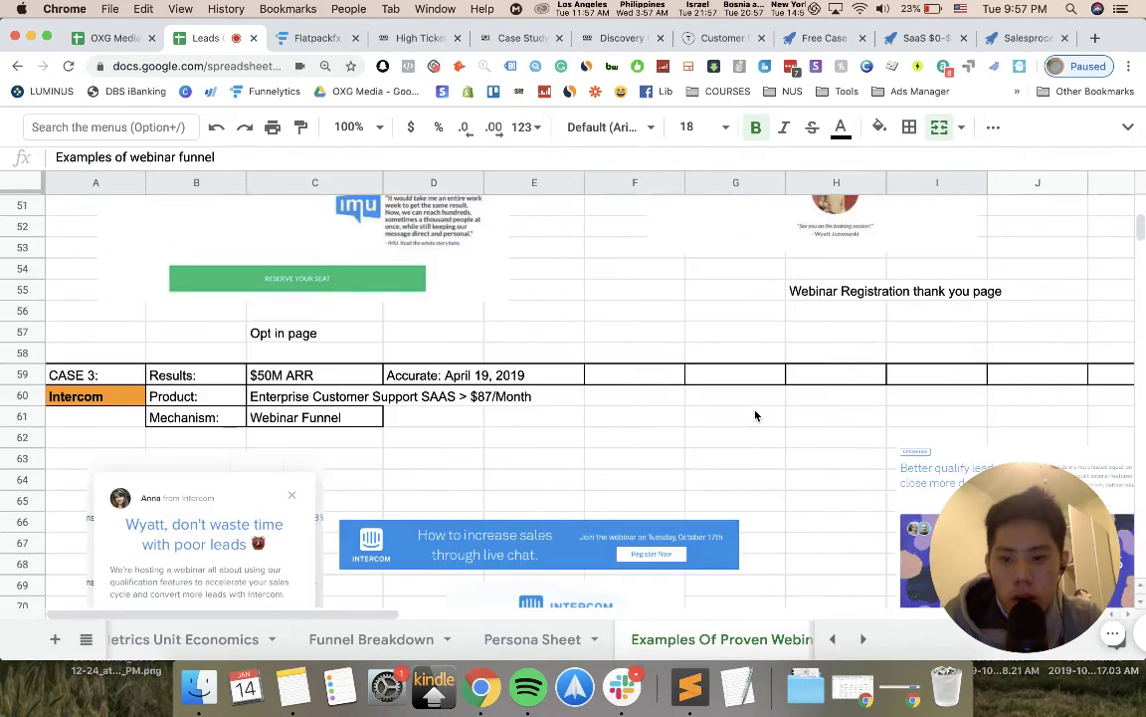
scroll(755, 415, "down", 5)
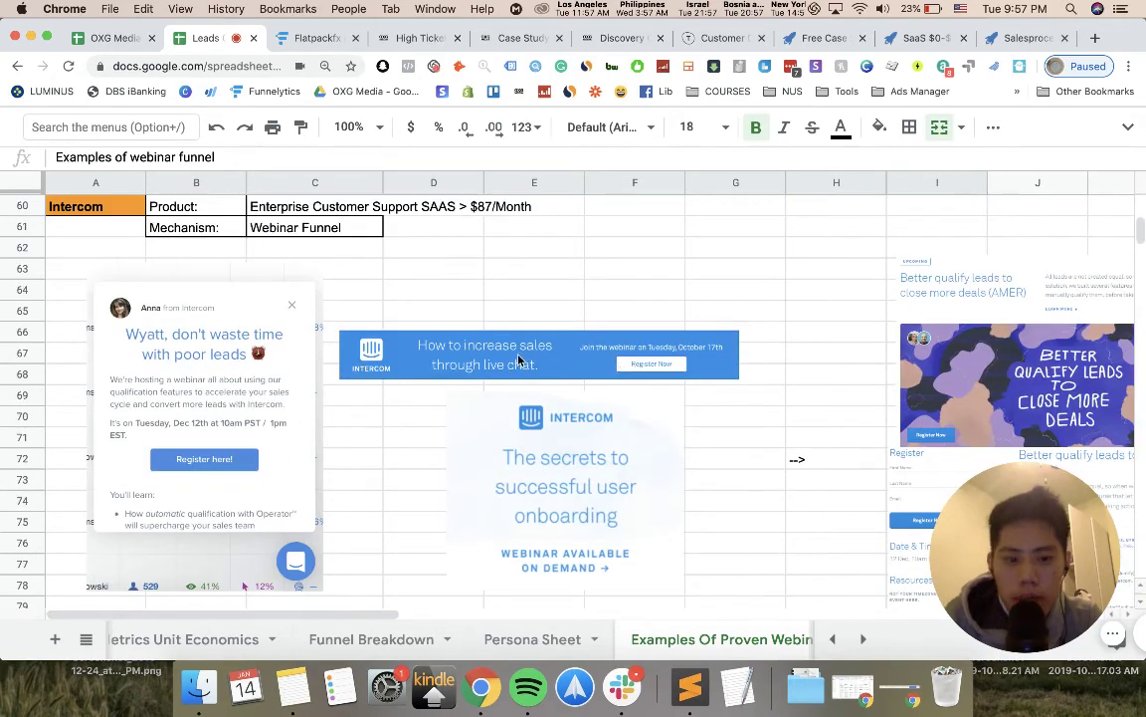
scroll(449, 383, "right", 3)
scroll(449, 384, "left", 3)
scroll(448, 383, "right", 8)
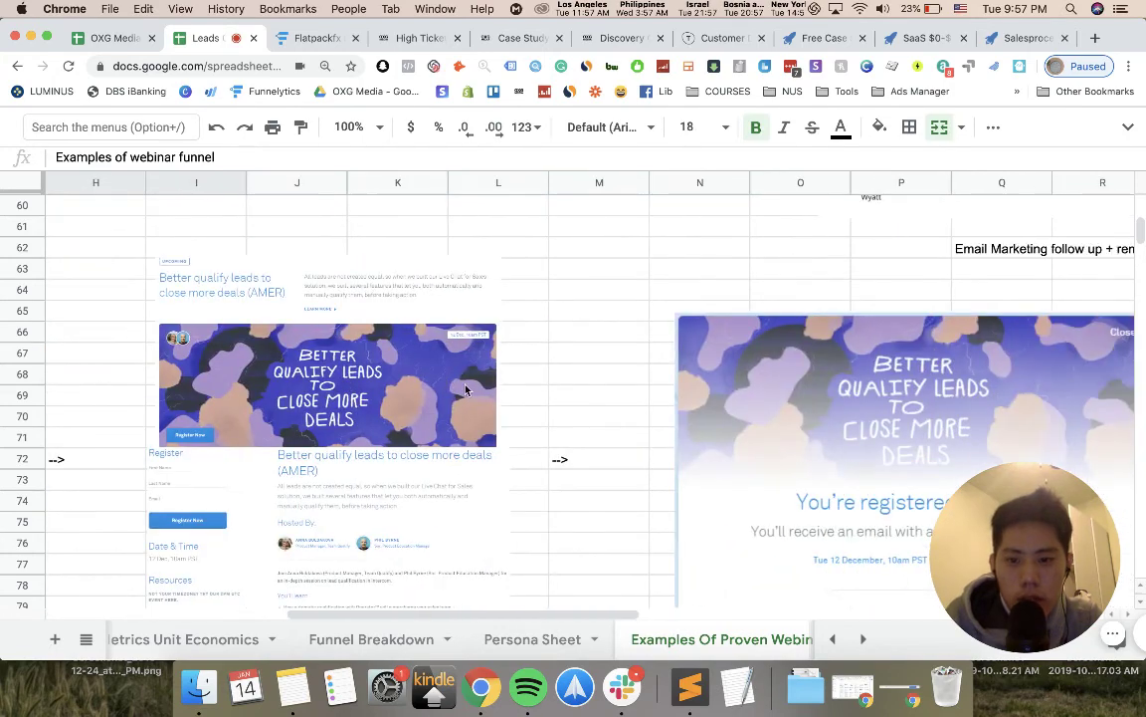
scroll(458, 386, "right", 4)
scroll(468, 388, "down", 3)
scroll(468, 388, "right", 5)
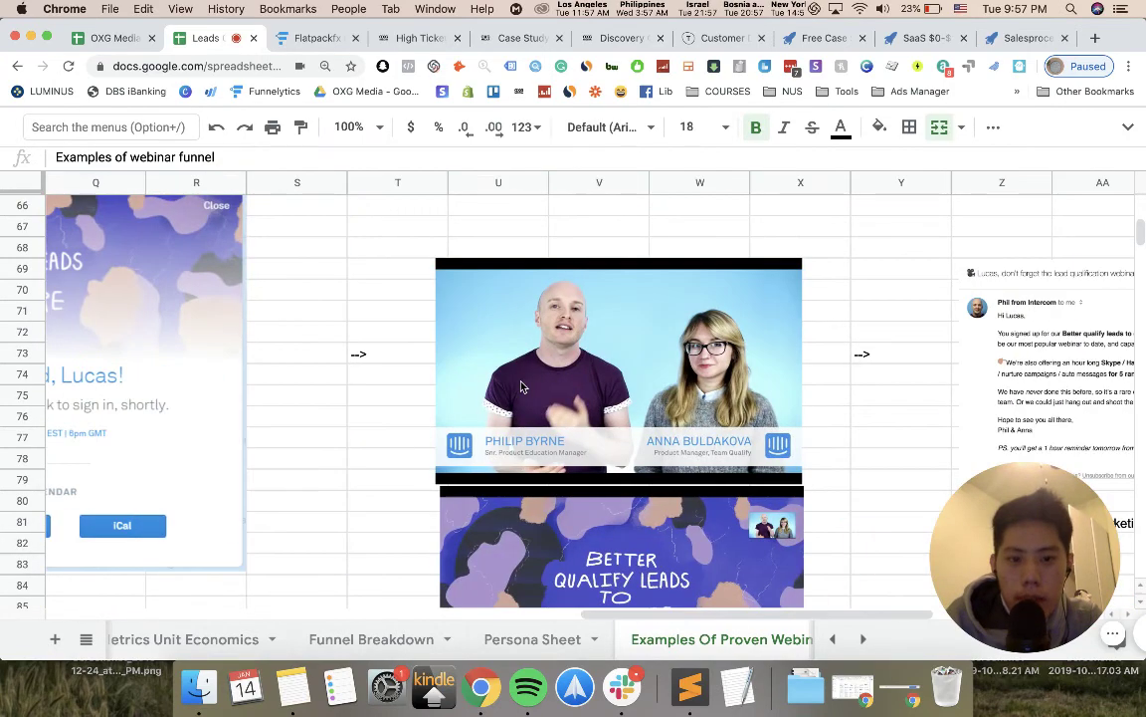
- Look through Intercom's webinar screenshots and the email marketing follow-up at the end of its funnel
scroll(402, 454, "down", 15)
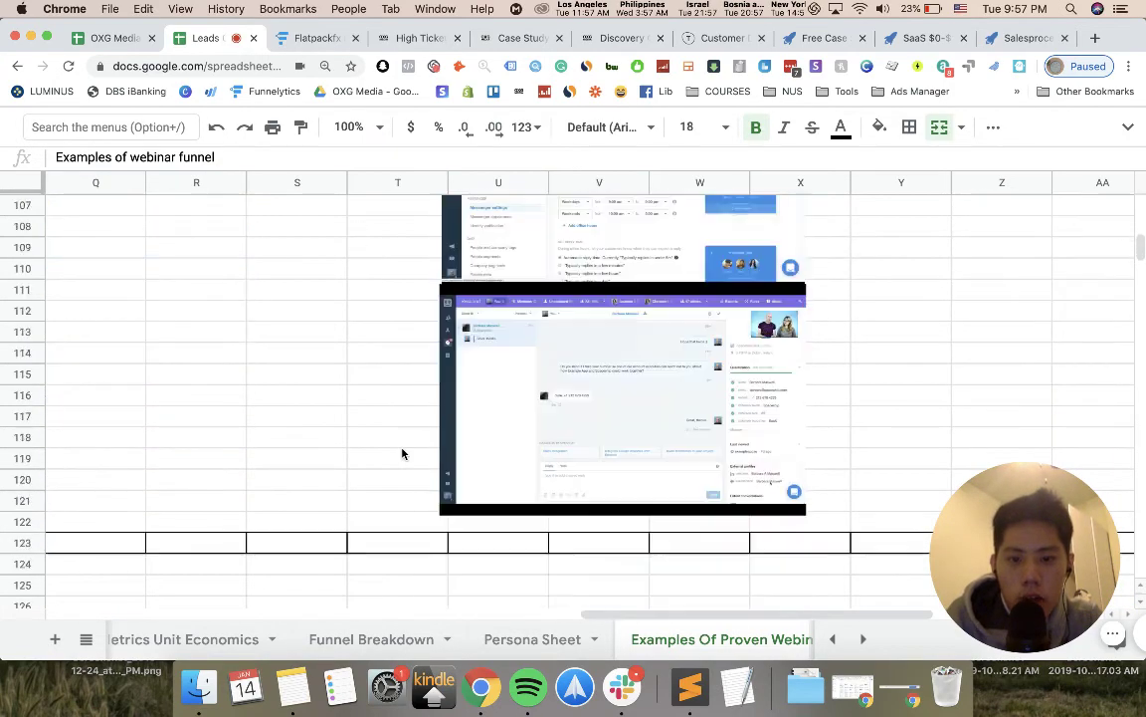
scroll(403, 454, "up", 4)
scroll(403, 454, "right", 1)
scroll(403, 454, "up", 10)
scroll(403, 454, "right", 4)
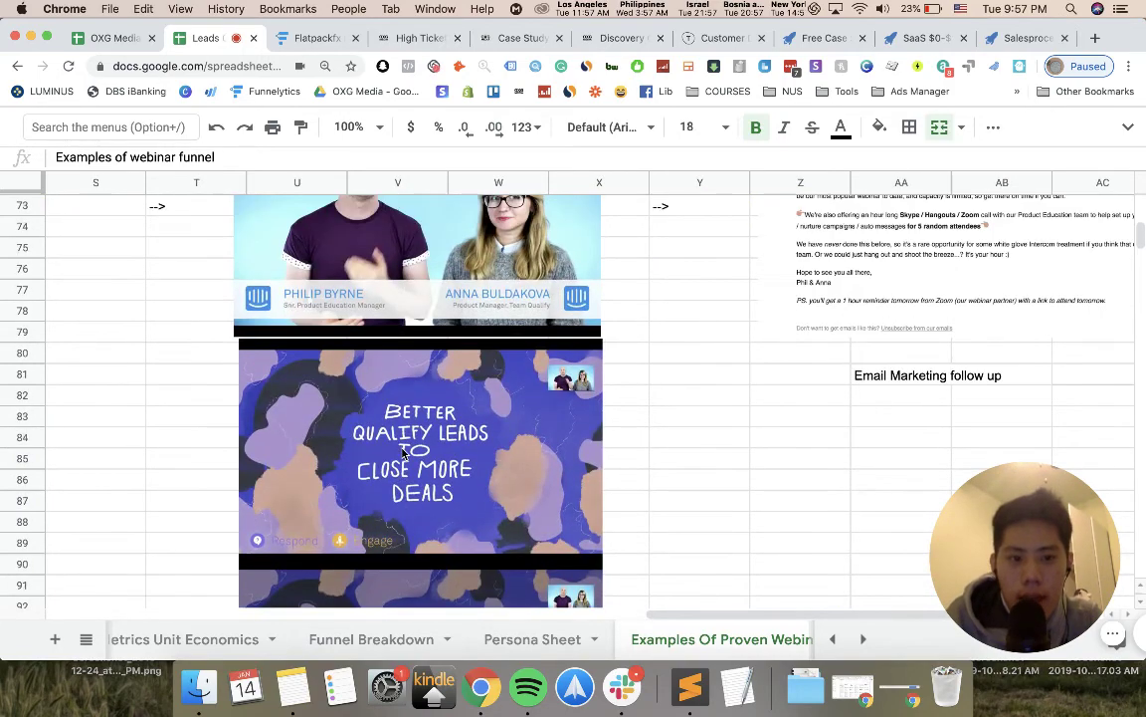
scroll(402, 454, "up", 3)
- Examine Case 4, Autogrow, from its home page and live demo registration through the webinar to the package pricing page
scroll(402, 454, "left", 20)
scroll(402, 454, "down", 18)
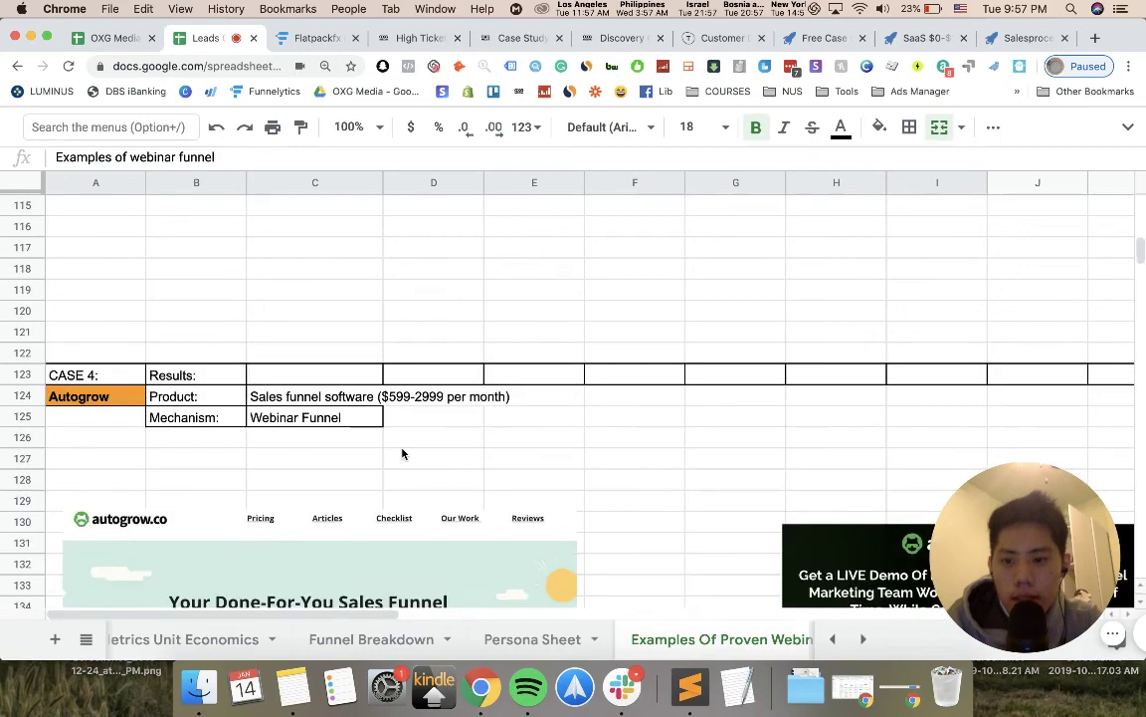
scroll(402, 454, "down", 1)
scroll(387, 439, "right", 15)
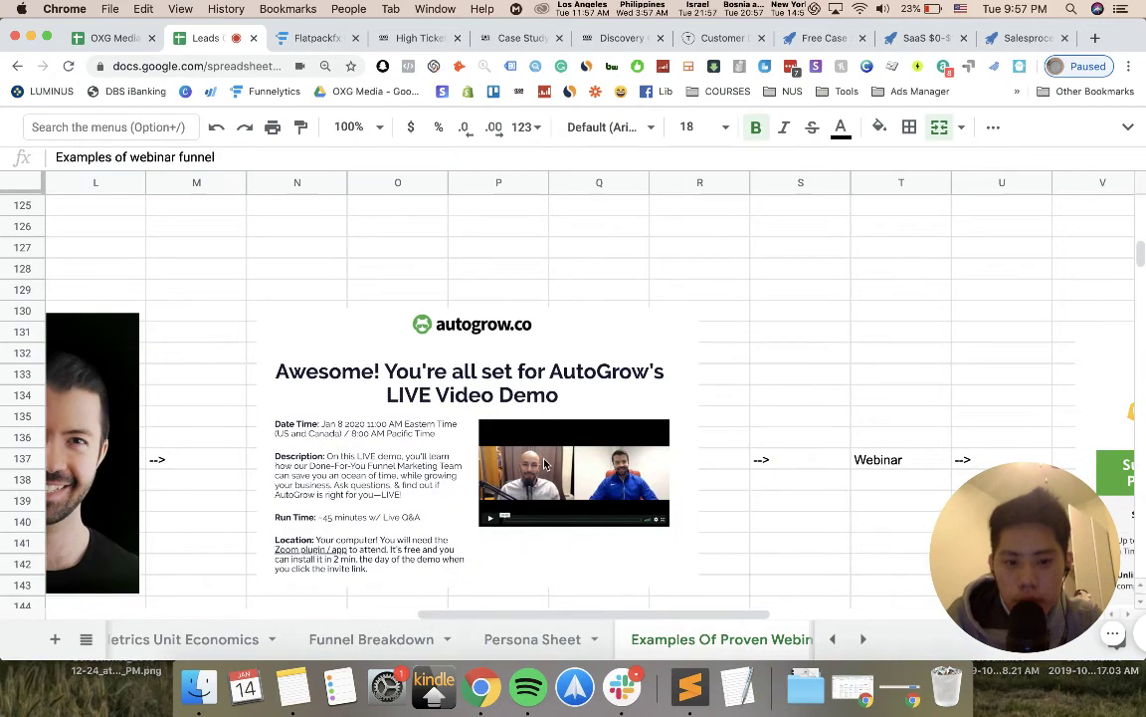
scroll(481, 449, "right", 12)
scroll(631, 465, "left", 12)
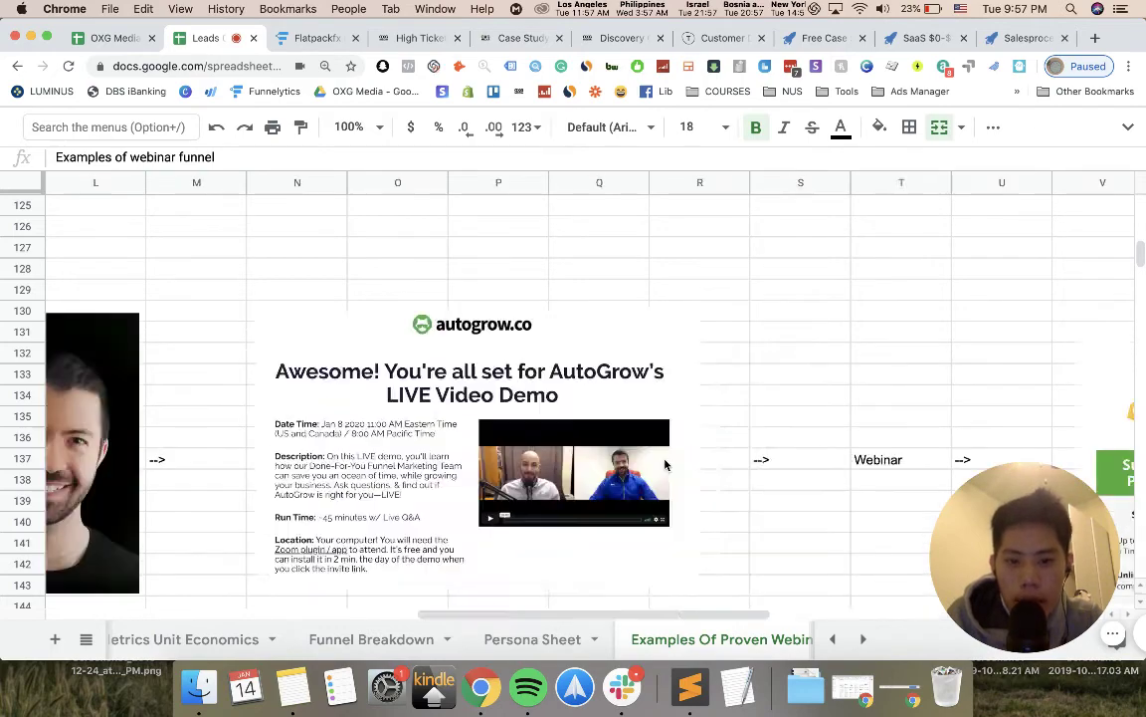
scroll(657, 461, "right", 11)
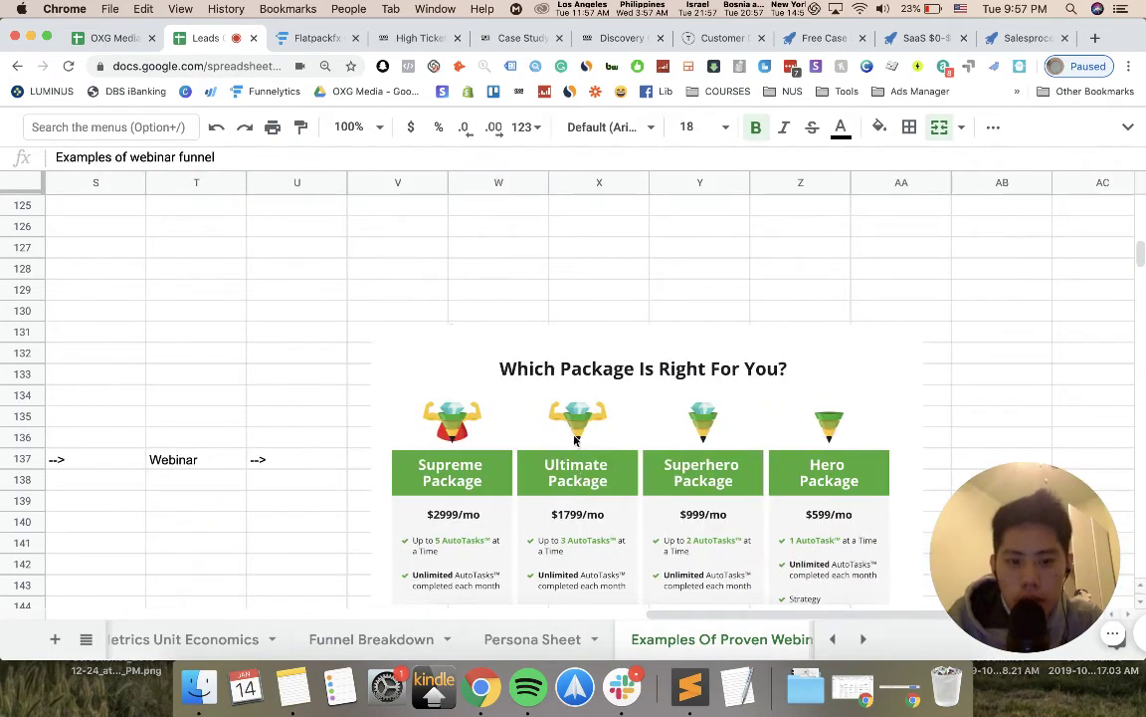
scroll(647, 507, "left", 20)
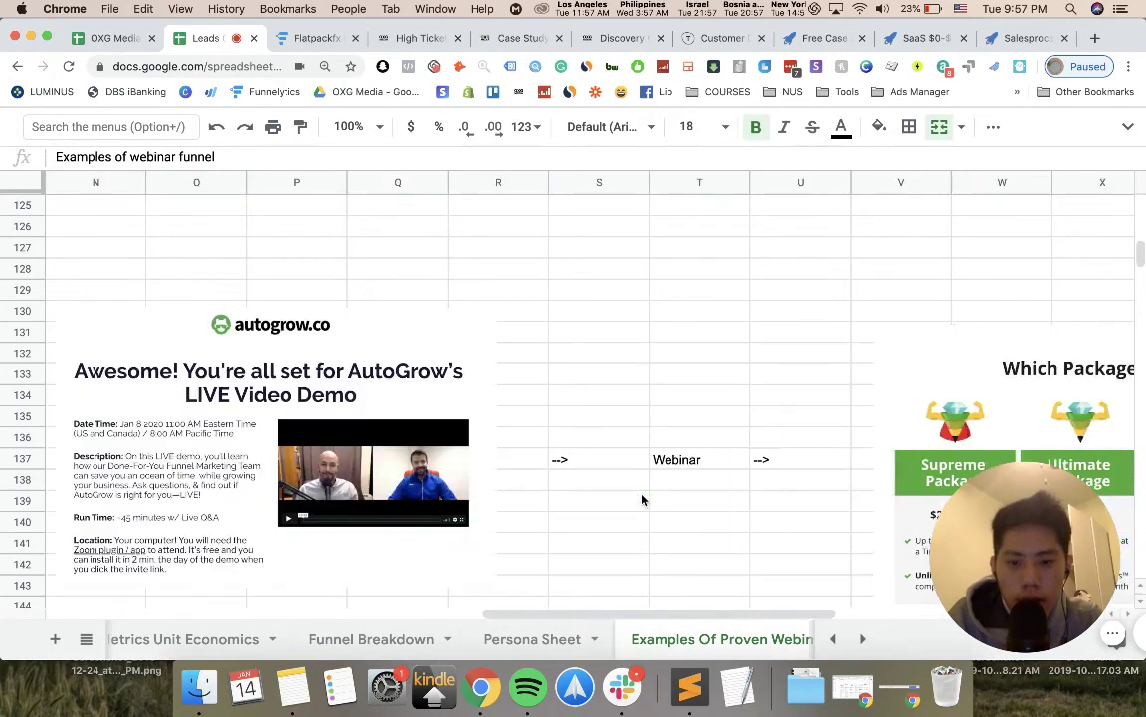
scroll(384, 494, "down", 8)
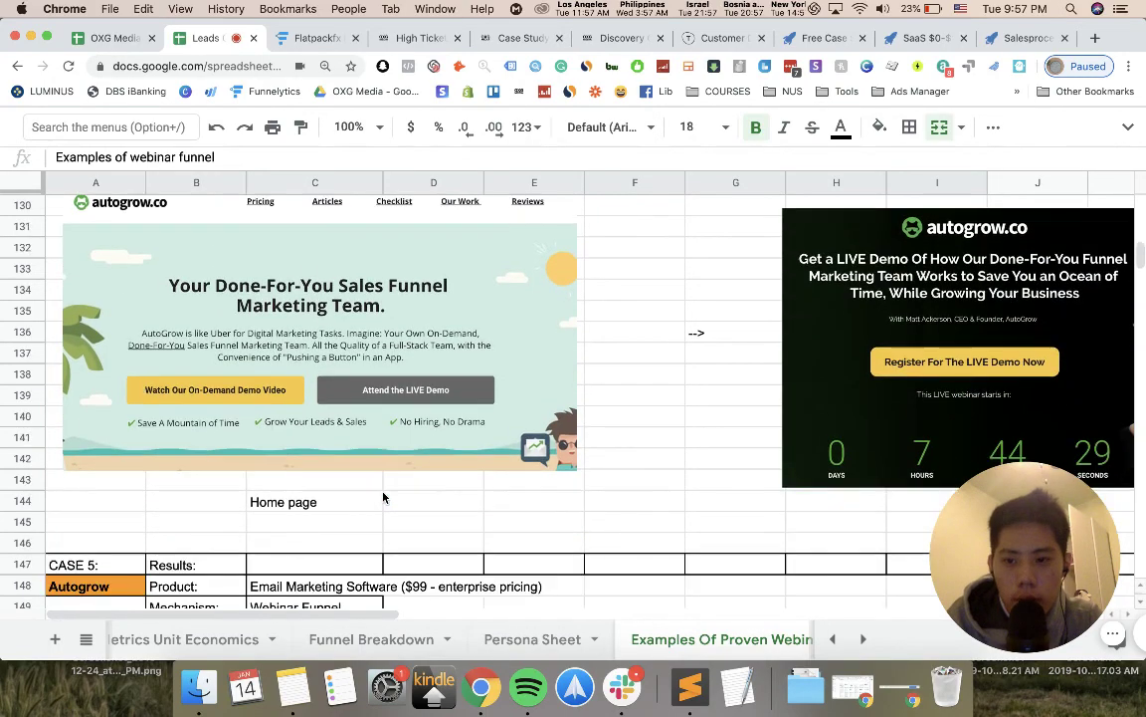
- Review the Case 5 email marketing software funnel, from webinar opt-in registration through date selection to the Market Hero launch pricing page
scroll(384, 488, "down", 4)
scroll(378, 467, "up", 3)
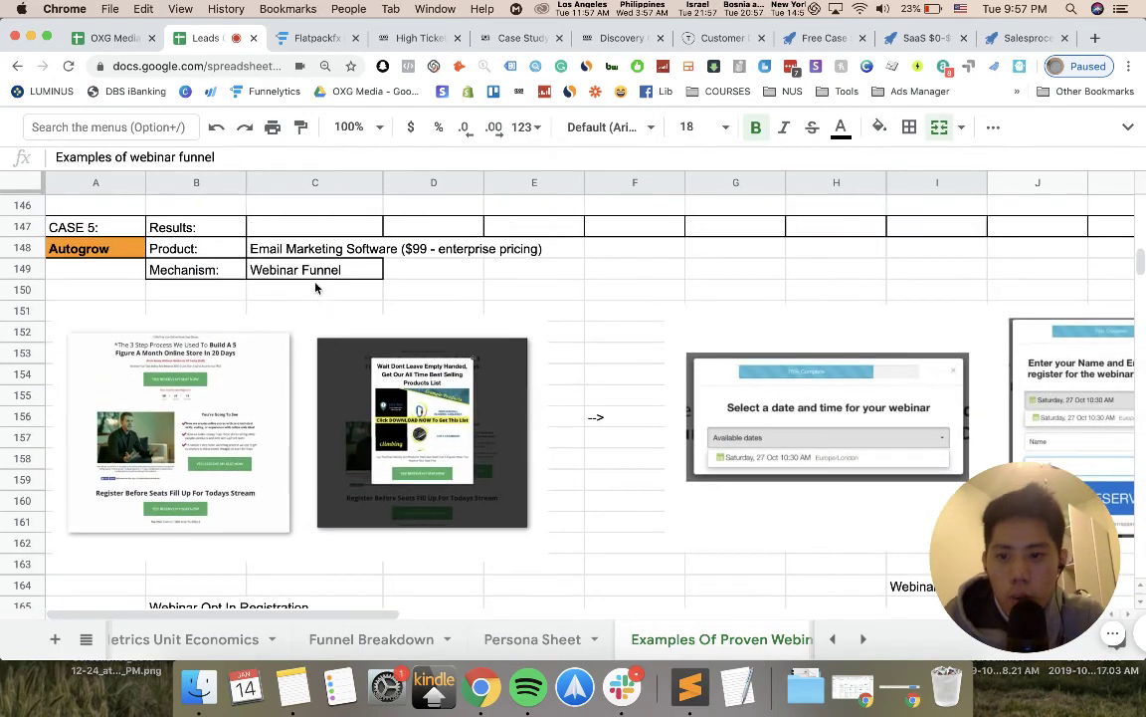
scroll(388, 406, "right", 2)
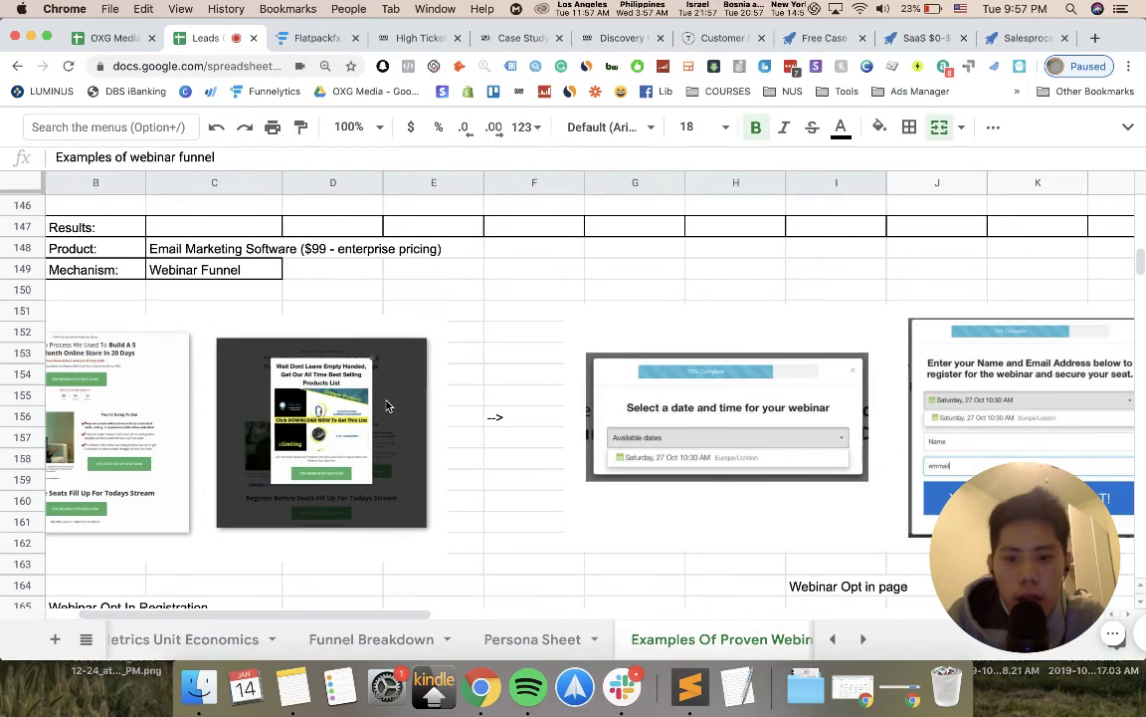
scroll(617, 428, "right", 6)
scroll(658, 426, "right", 20)
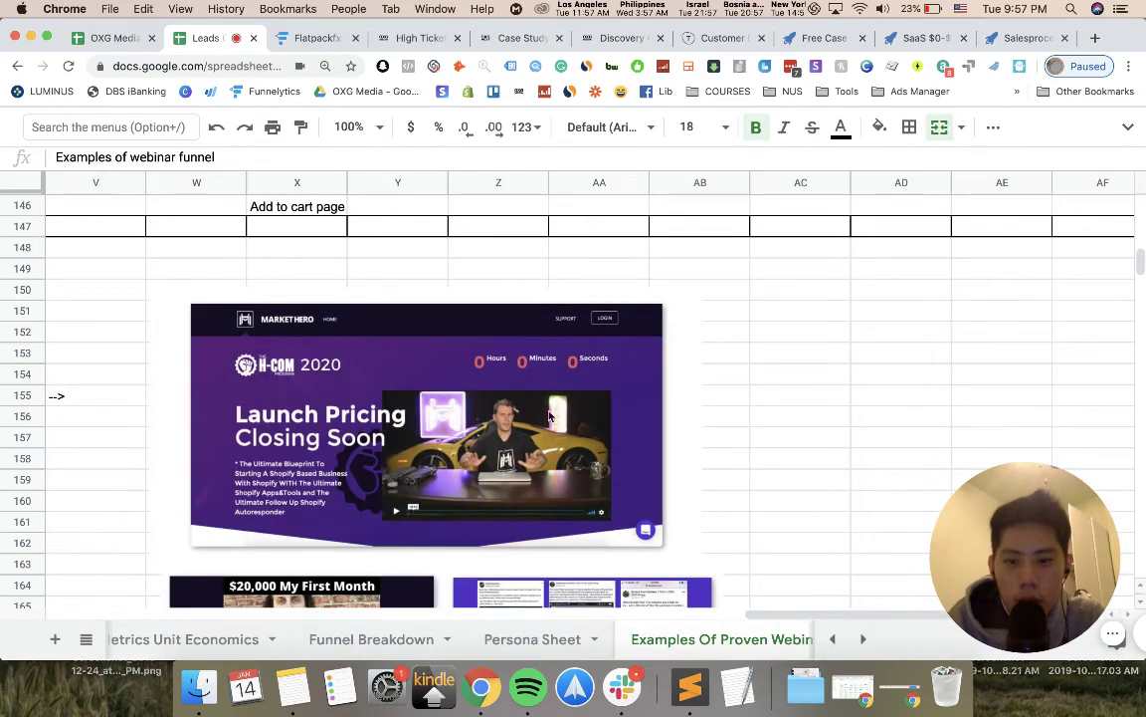
scroll(548, 416, "down", 10)
scroll(548, 416, "left", 20)
scroll(548, 416, "up", 20)
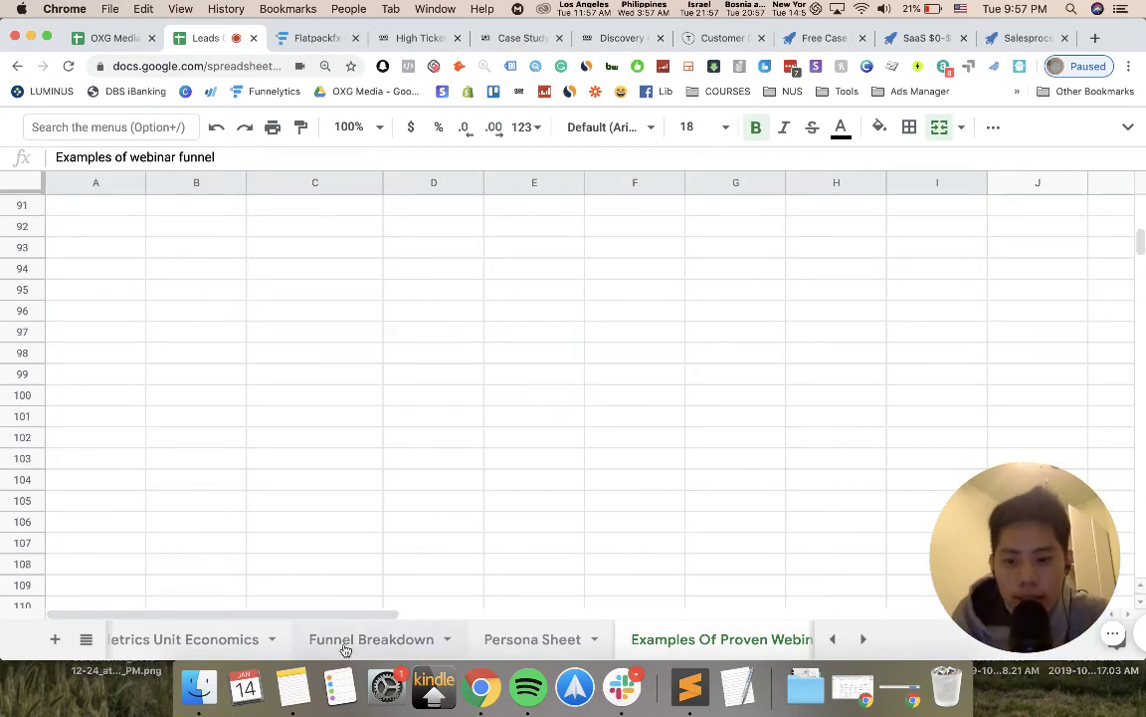
- Revisit the Tracking Metrics Unit Economics sheet, and view the Who This Is For sheet in the OXG Media spreadsheet
scroll(346, 649, "left", 2)
left_click(284, 641)
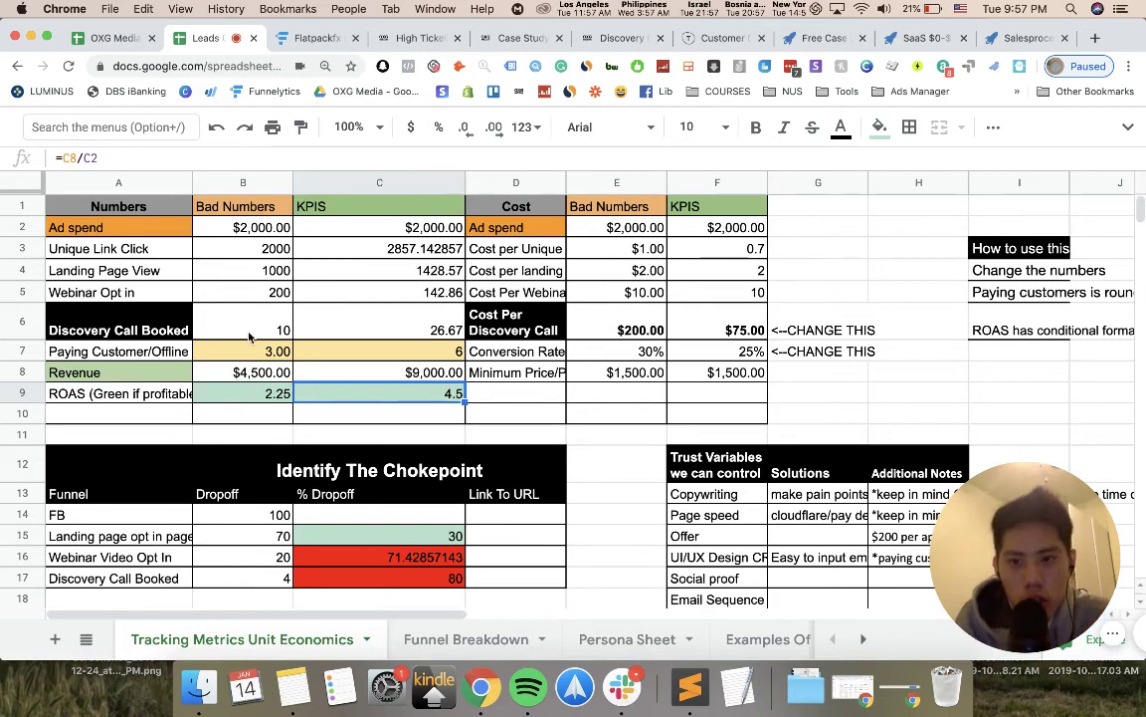
left_click(314, 39)
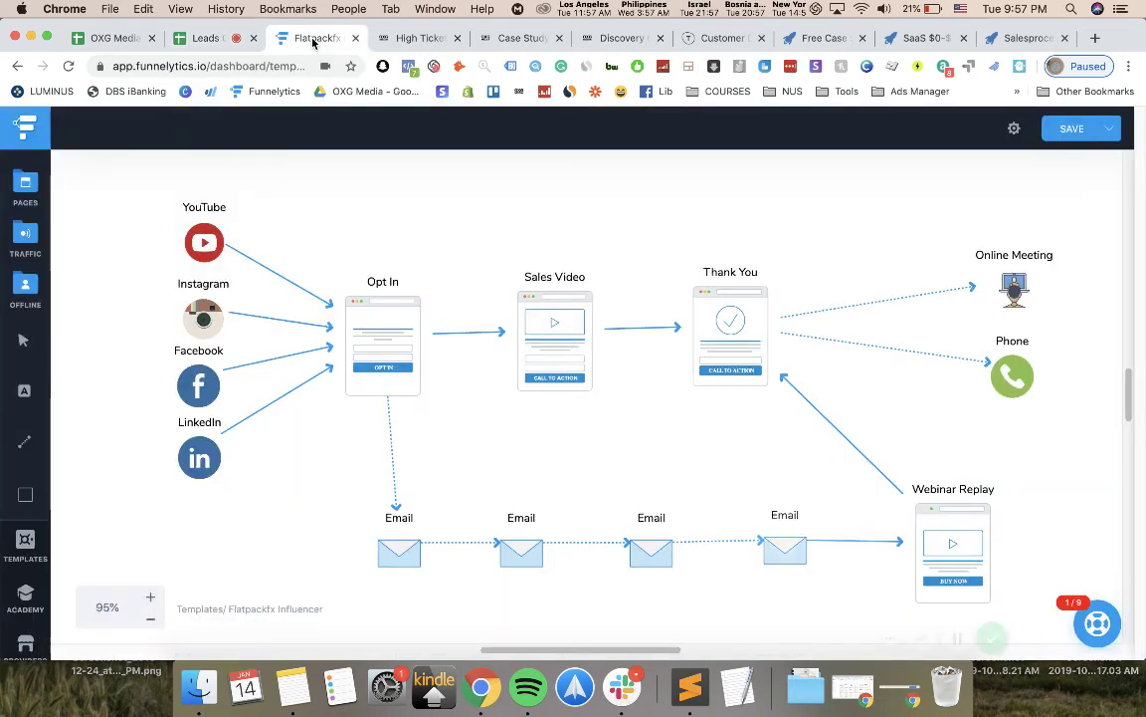
left_click(128, 42)
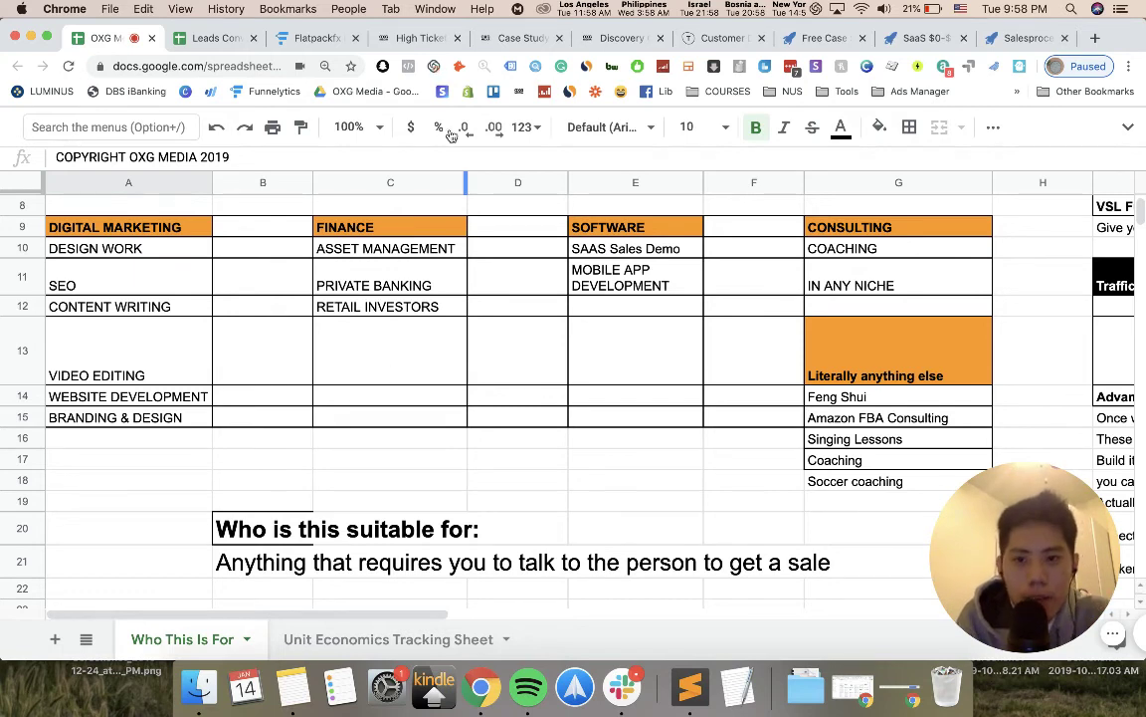
- Switch to the Flatpackfx funnel map in Funnelytics and examine the path from the Opt In page to the email sequence
left_click(314, 38)
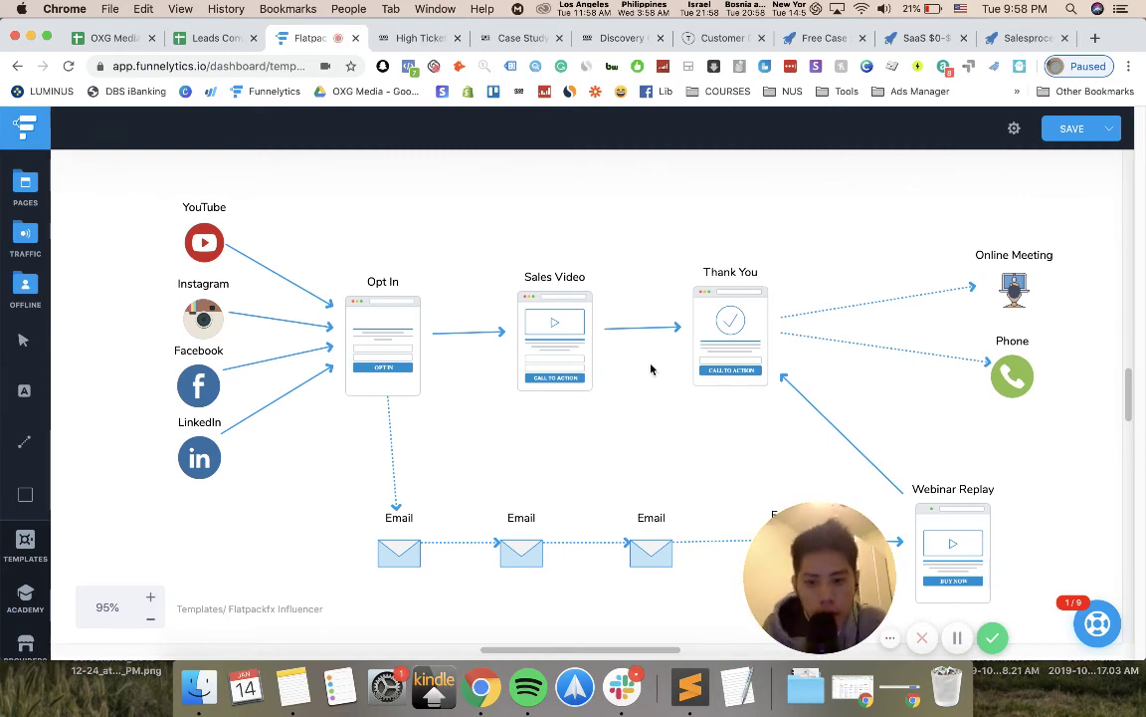
mouse_move(822, 537)
left_click_drag(822, 536, 109, 523)
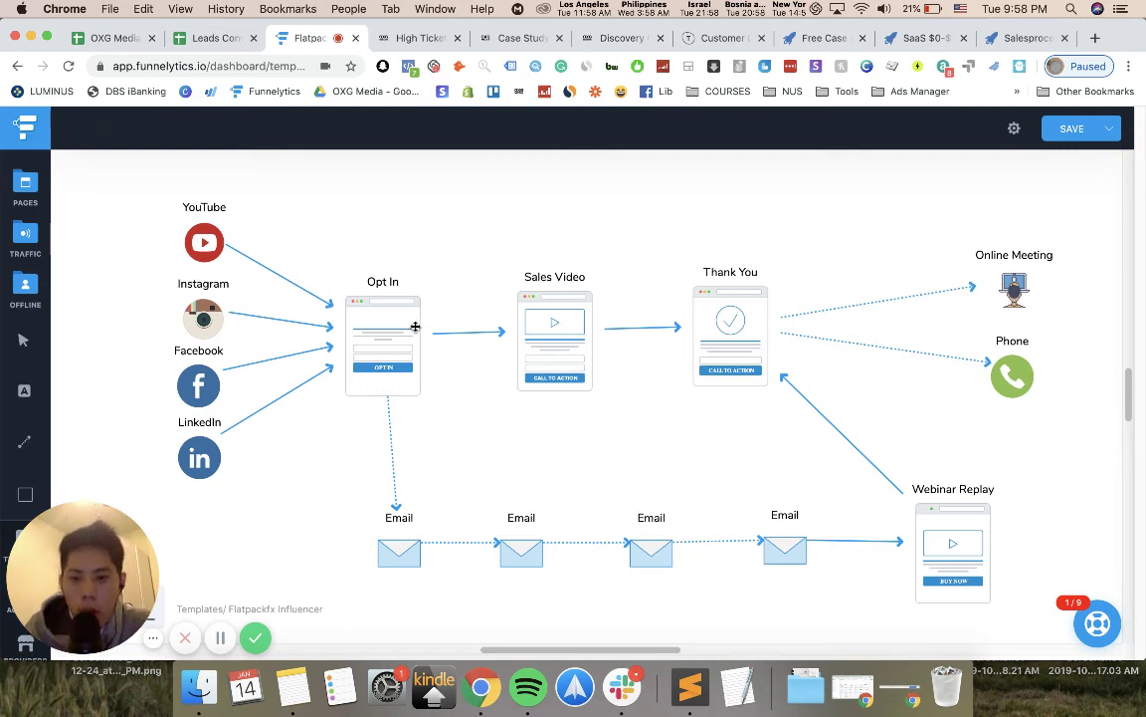
mouse_move(454, 542)
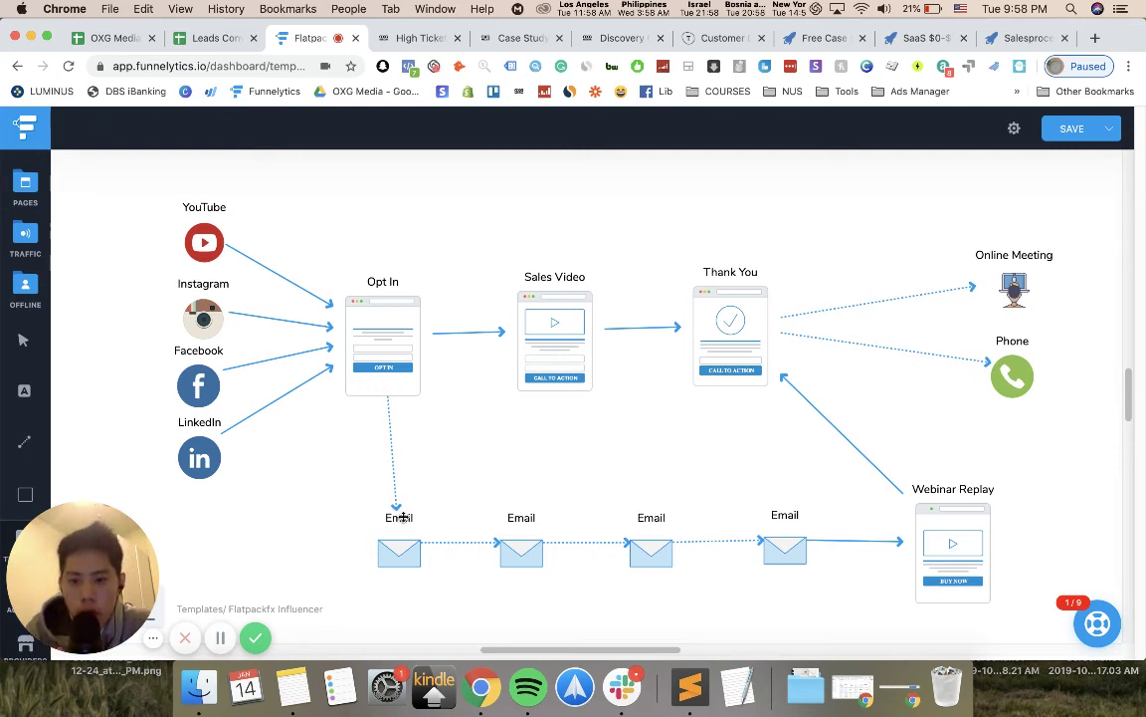